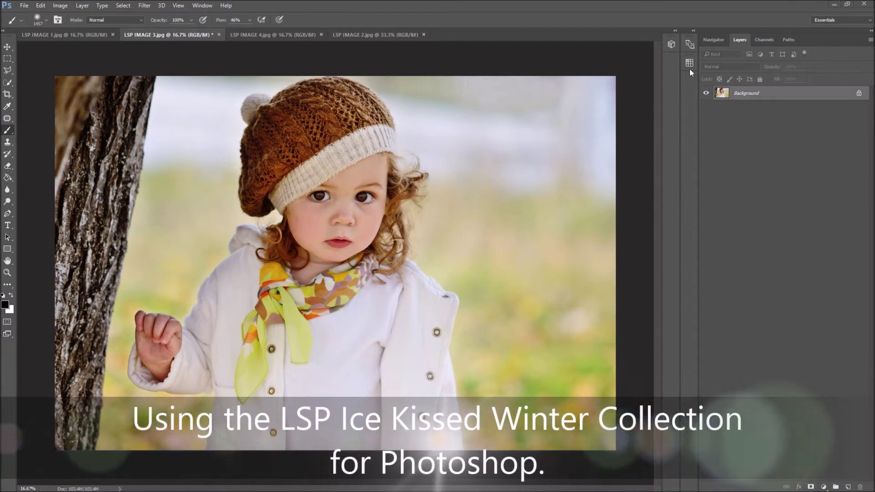
- Show the Actions list and place it over the blurred background beside the child
left_click(198, 8)
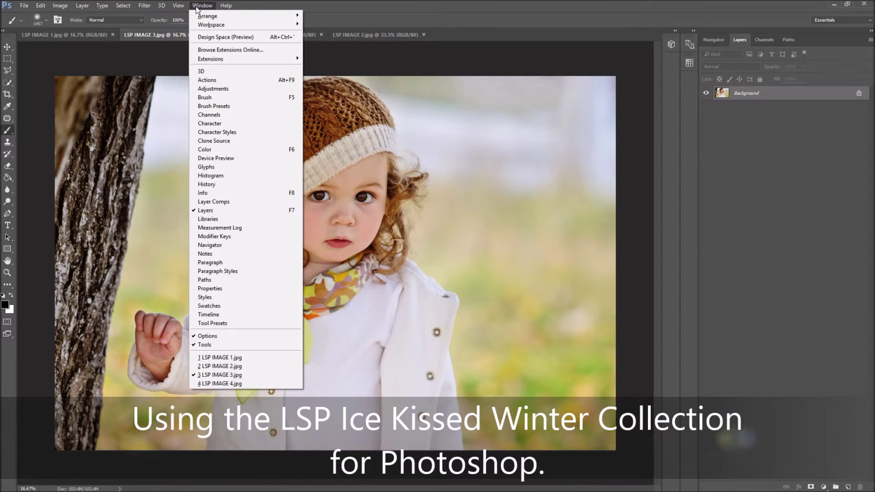
left_click(223, 80)
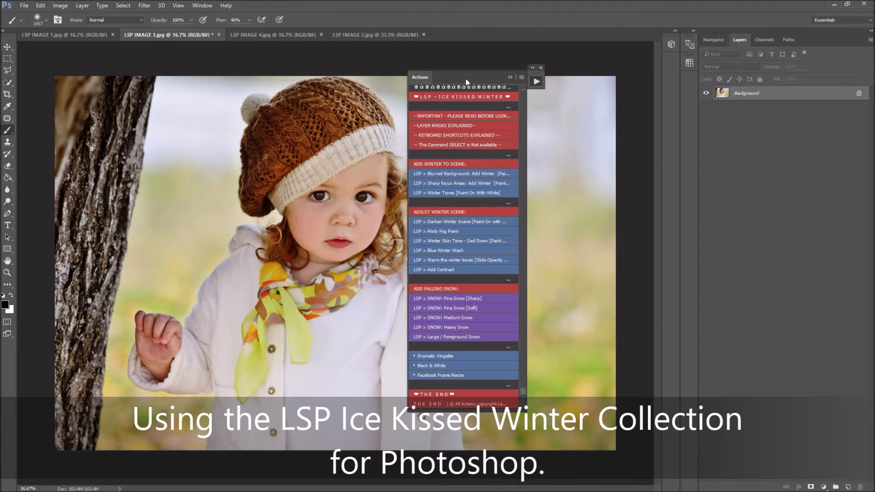
left_click_drag(465, 81, 556, 68)
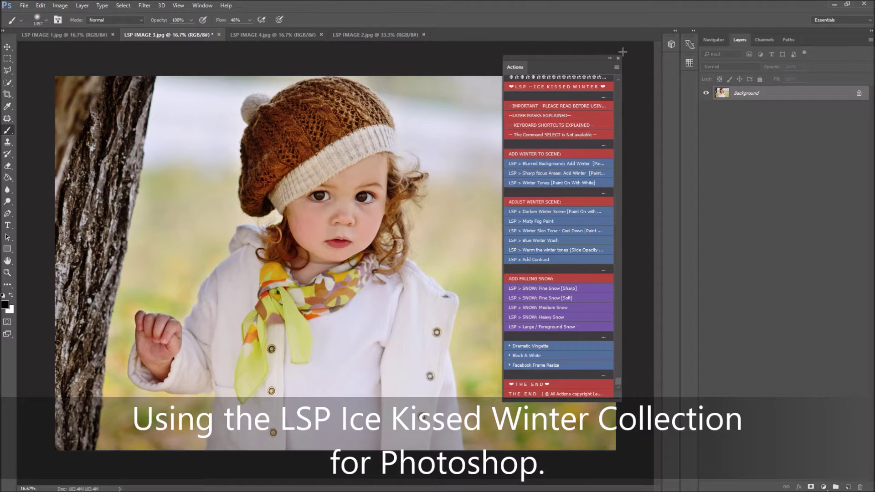
- Switch the actions from Button Mode to the standard list and widen it to fit the action names
left_click(616, 67)
left_click(638, 68)
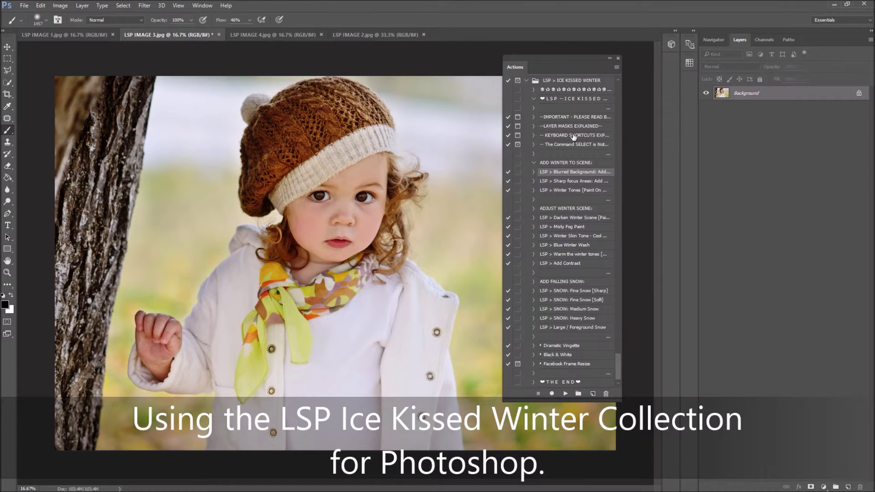
left_click(505, 108)
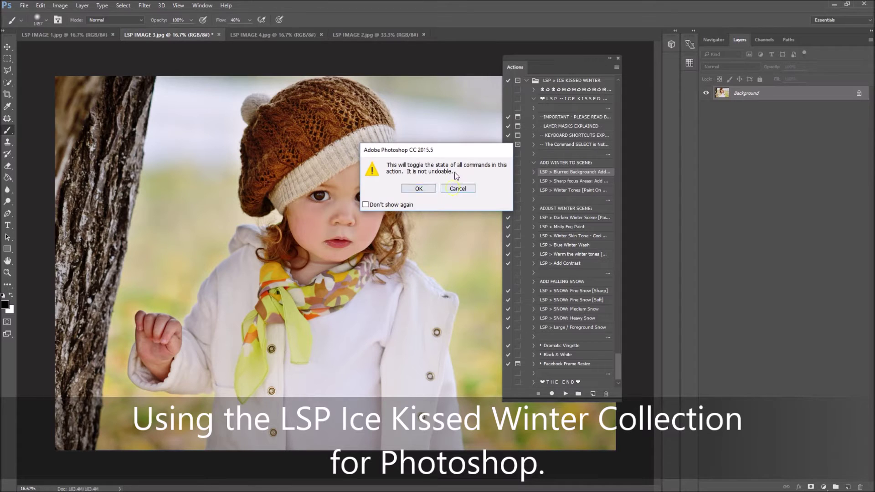
left_click(455, 189)
left_click_drag(502, 101, 456, 103)
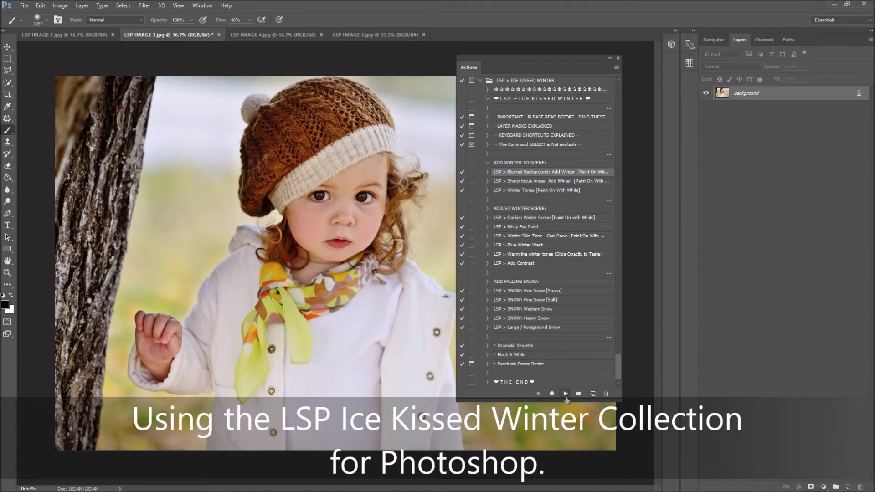
- Return the actions to Button Mode, narrow the list and go to the LSP Ice Kissed Winter set
left_click(616, 67)
left_click(638, 66)
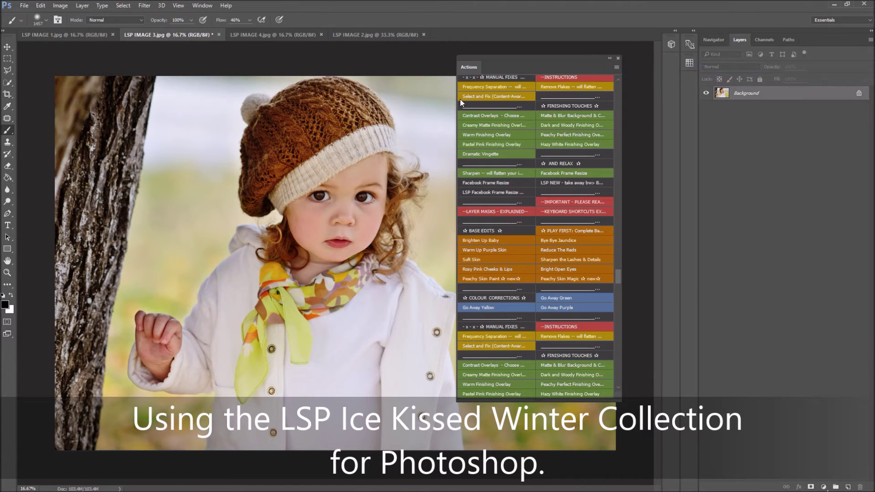
left_click_drag(456, 105, 507, 105)
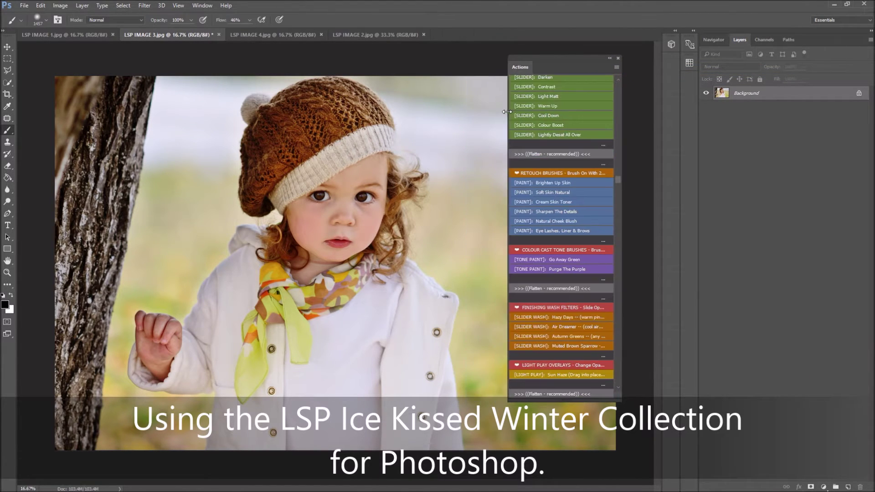
scroll(608, 337, "down", 3)
left_click_drag(618, 323, 619, 382)
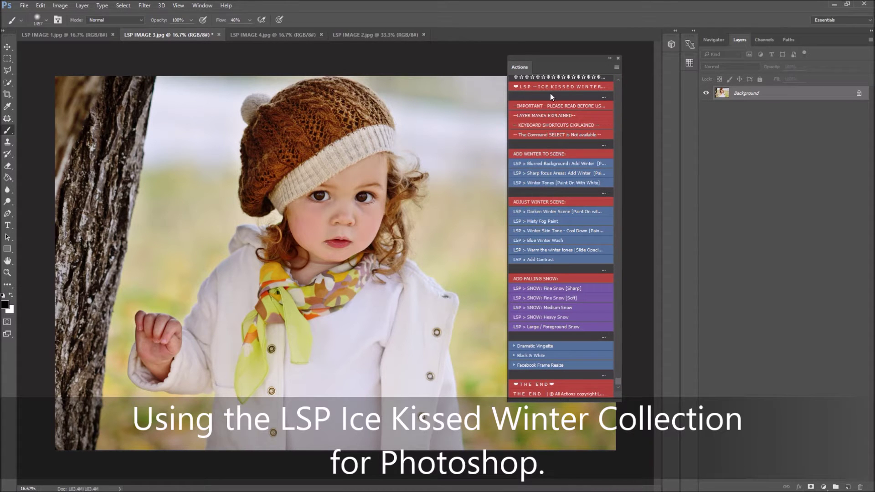
- Run the Blurred Background: Add Winter action and make white the painting colour for its mask
left_click_drag(556, 59, 577, 65)
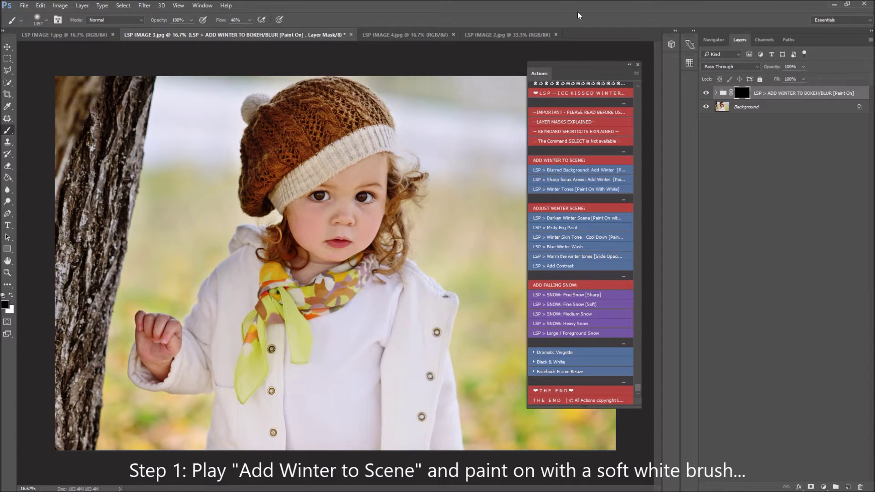
left_click(629, 65)
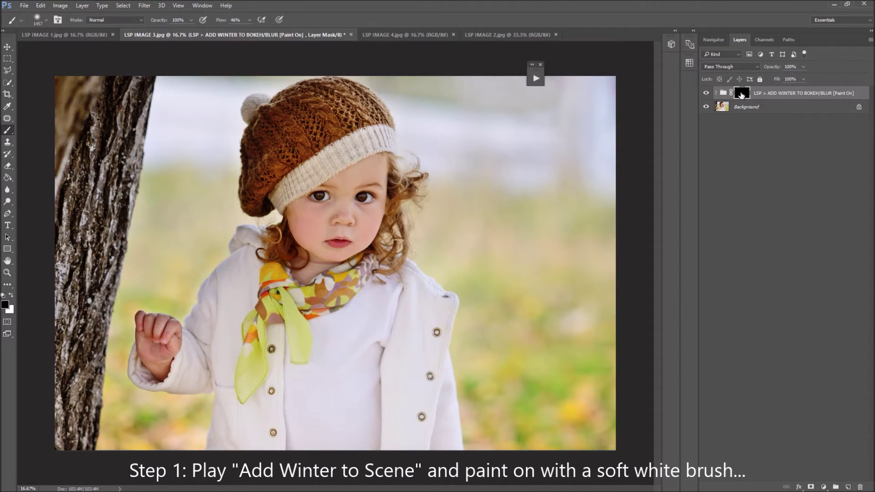
left_click(11, 296)
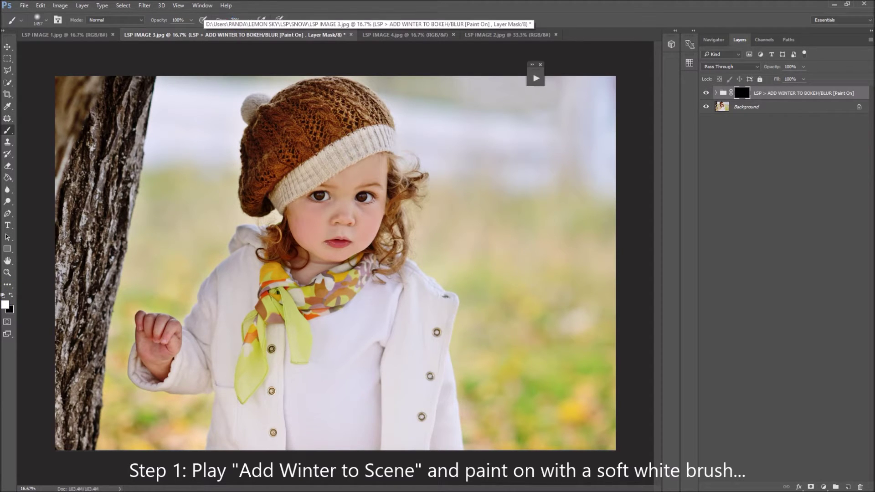
- Paint the winter effect over the background around the child with a soft white 2165 px brush at 20% flow
right_click(416, 195)
left_click_drag(516, 205, 496, 203)
left_click(471, 191)
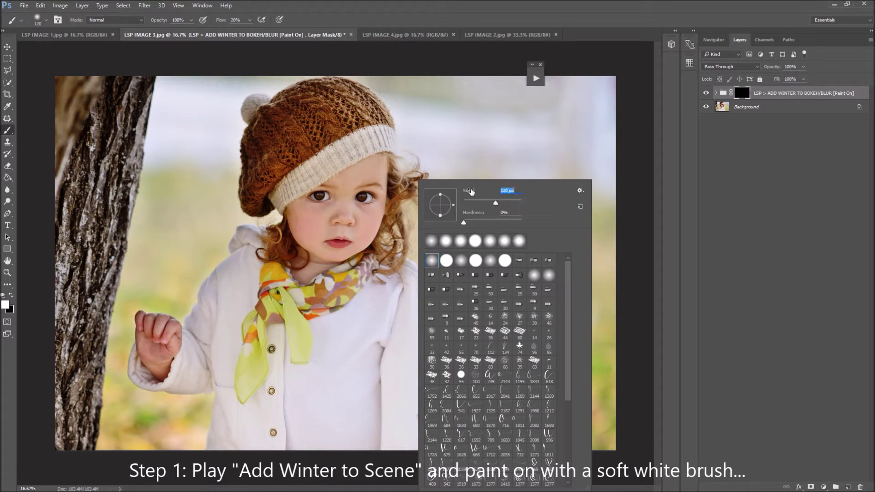
key("Return")
right_click(455, 138)
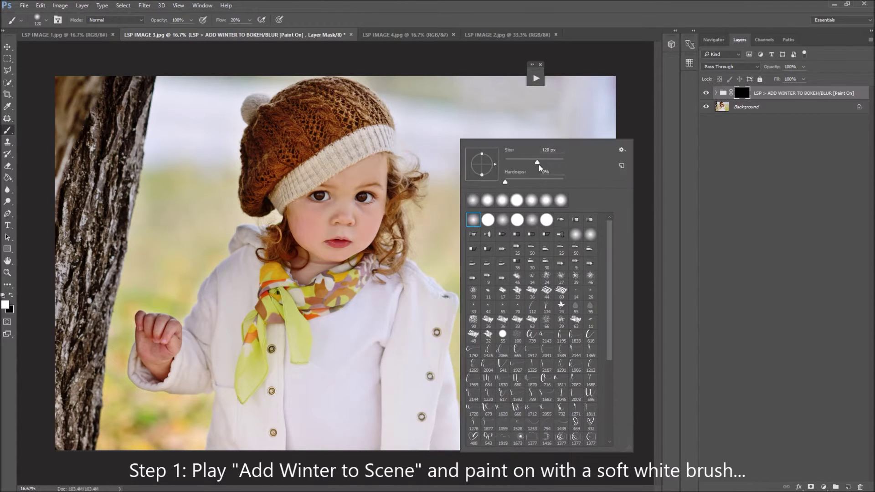
left_click_drag(538, 163, 551, 163)
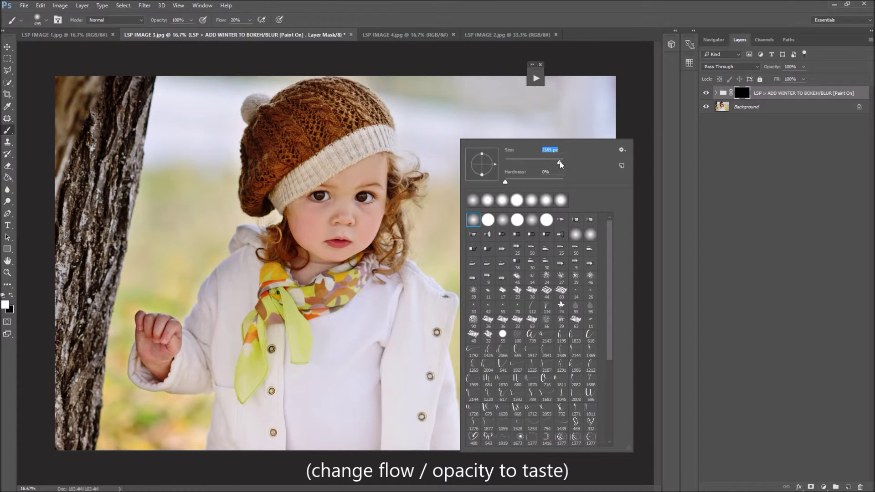
key("Return")
mouse_move(474, 262)
left_mouse_down()
mouse_move(546, 319)
mouse_move(549, 333)
mouse_move(519, 376)
mouse_move(515, 350)
mouse_move(500, 403)
mouse_move(542, 432)
mouse_move(650, 389)
mouse_move(544, 431)
mouse_move(478, 329)
mouse_move(118, 426)
mouse_move(131, 441)
mouse_move(90, 208)
mouse_move(165, 123)
mouse_move(165, 250)
mouse_move(171, 246)
mouse_move(177, 281)
mouse_move(187, 184)
mouse_move(82, 63)
mouse_move(78, 86)
mouse_move(217, 145)
mouse_move(227, 219)
mouse_move(133, 233)
mouse_move(174, 263)
left_mouse_up()
- Mask the winter effect off the child's hat, face, clothes and hand with a soft black brush of about 440 px
right_click(250, 287)
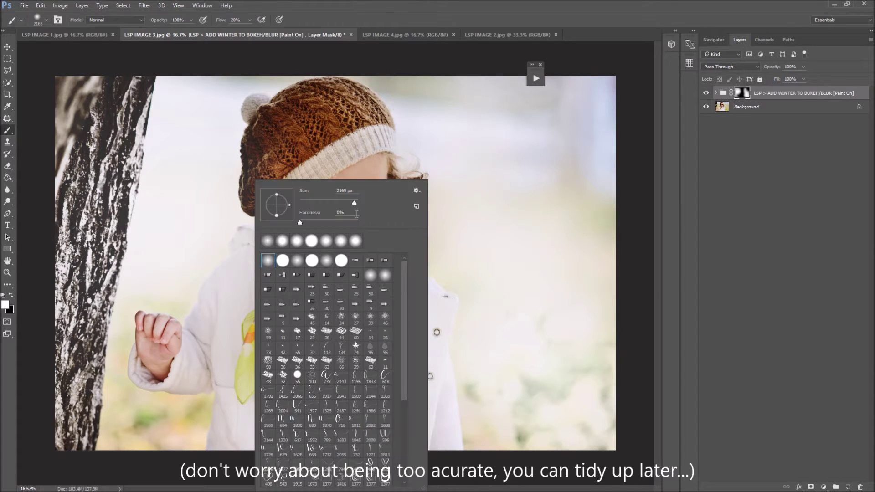
left_click(424, 84)
key("x")
right_click(355, 192)
left_click_drag(445, 203, 446, 203)
mouse_move(286, 165)
left_mouse_down()
mouse_move(259, 217)
mouse_move(256, 103)
mouse_move(311, 92)
mouse_move(345, 99)
left_mouse_up()
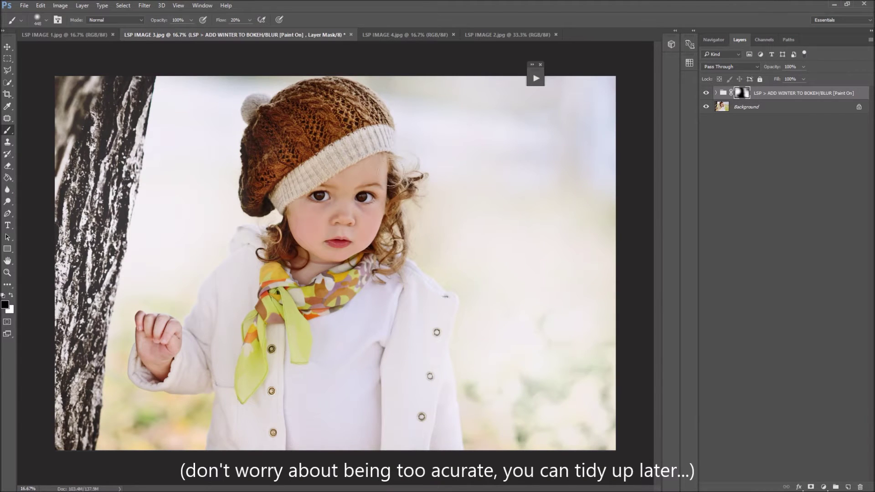
left_click_drag(287, 242, 163, 357)
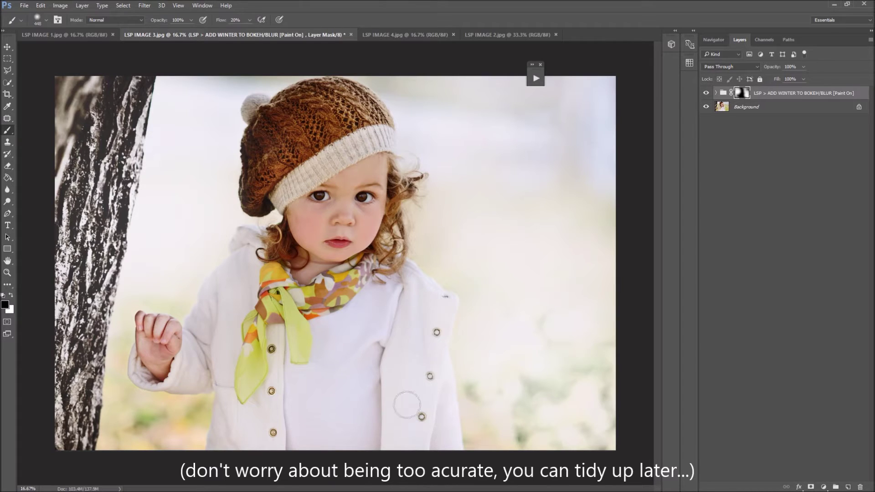
- Paint the winter effect in white over the grass below the child's raised hand and up beside the tree trunk
key("x")
mouse_move(162, 433)
left_mouse_down()
mouse_move(159, 450)
mouse_move(191, 420)
mouse_move(80, 382)
mouse_move(114, 469)
left_mouse_up()
mouse_move(197, 437)
left_mouse_down()
mouse_move(178, 405)
mouse_move(191, 413)
mouse_move(104, 369)
mouse_move(110, 375)
mouse_move(104, 352)
mouse_move(68, 385)
mouse_move(104, 193)
left_mouse_up()
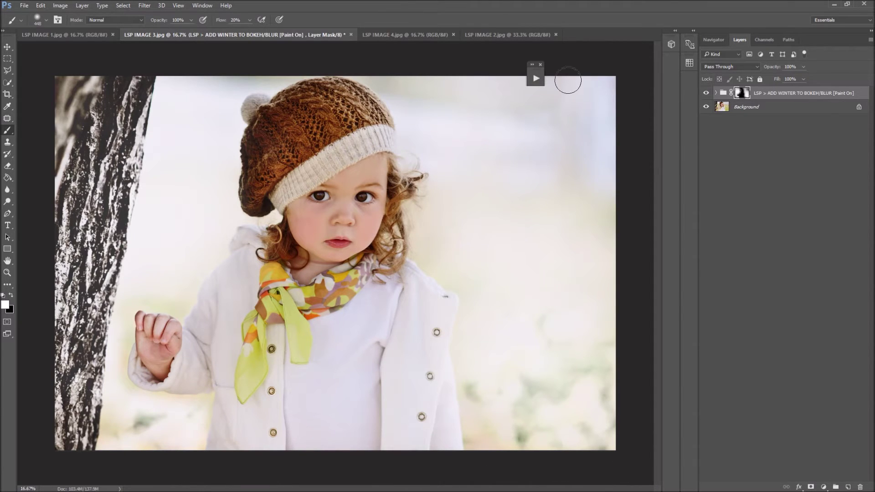
- Run the Winter Tones action and paint its mask in white along the edge of the child's curls
left_click(535, 80)
left_click_drag(536, 81, 614, 105)
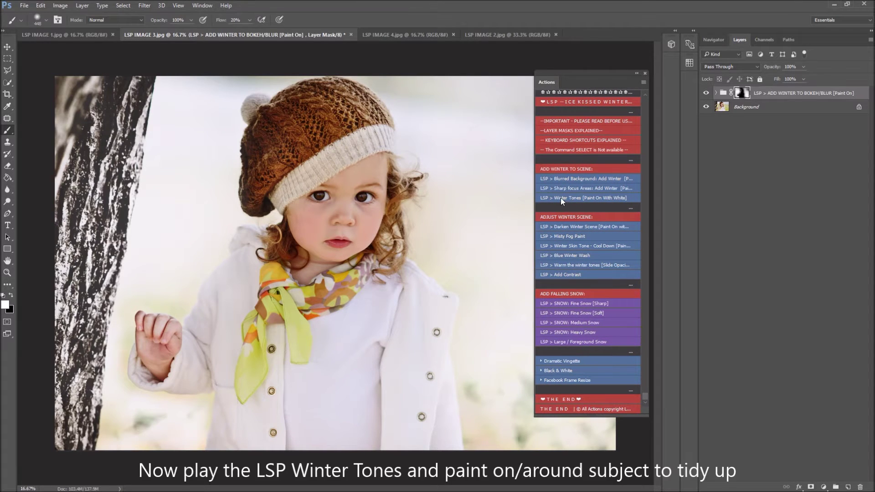
left_click(581, 198)
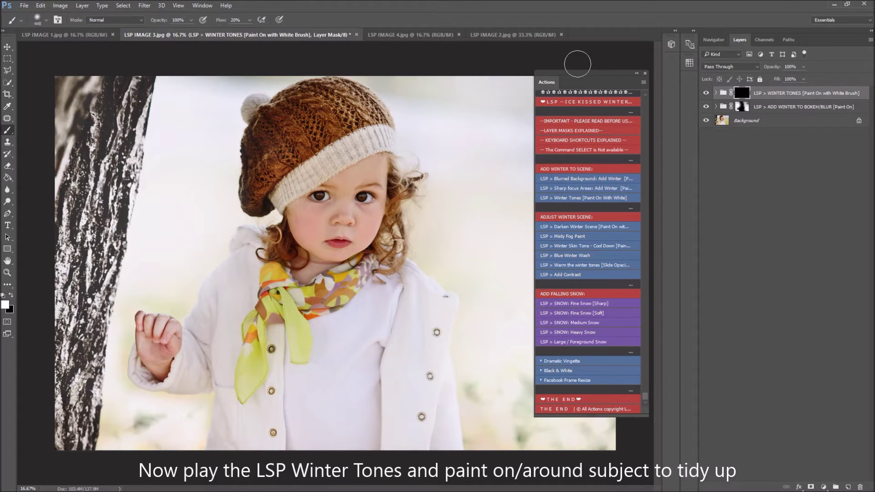
left_click_drag(585, 73, 608, 79)
left_click_drag(416, 245, 403, 246)
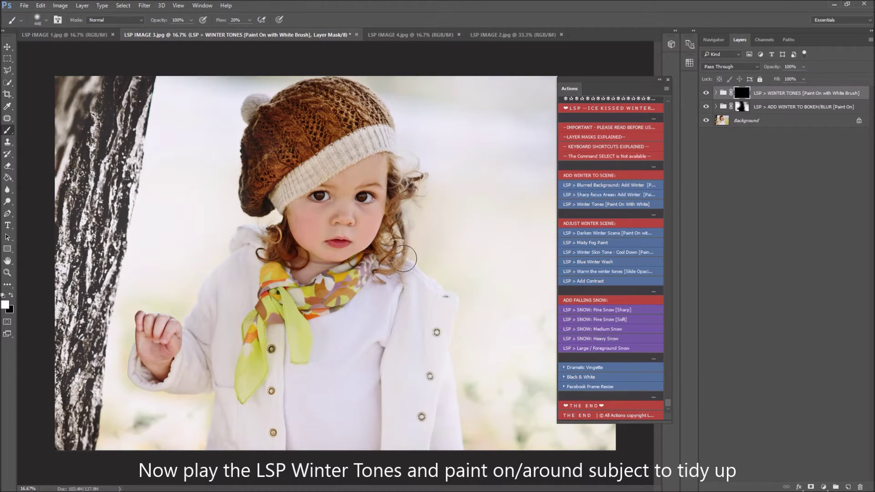
- Set the brush size to about 495 px and paint Winter Tones around the child's outline
right_click(444, 183)
left_click_drag(542, 201, 544, 200)
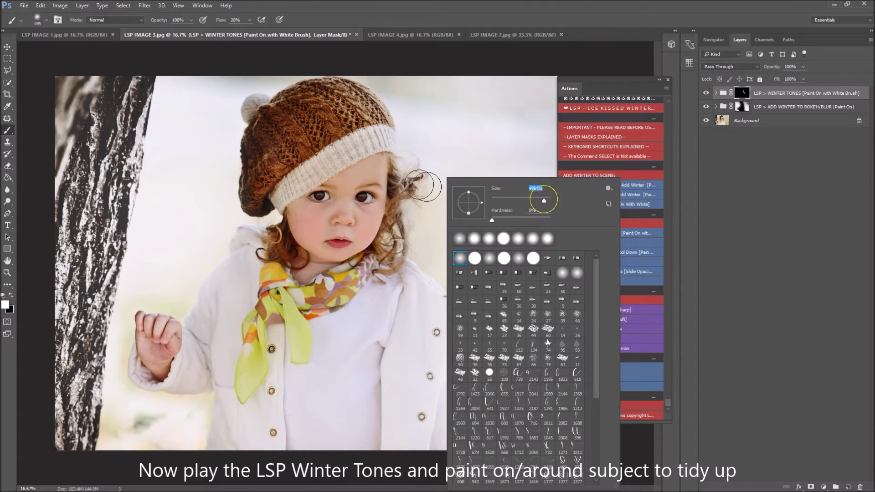
left_click(399, 123)
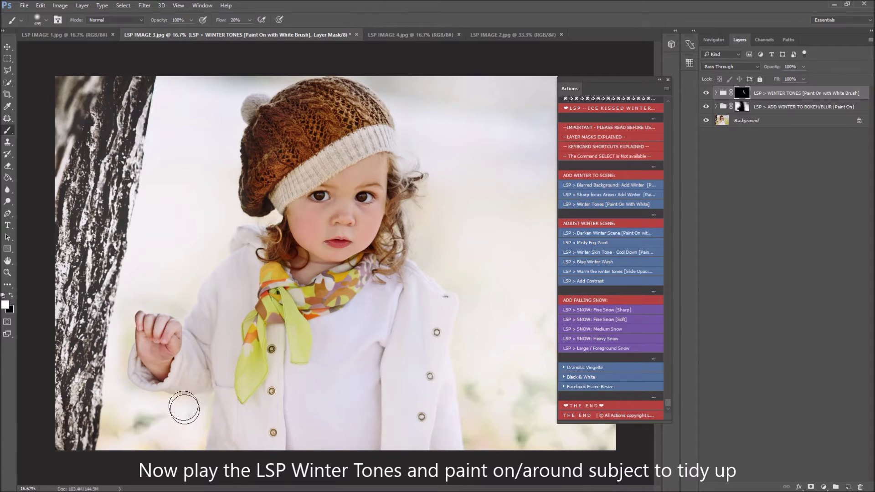
mouse_move(130, 325)
left_mouse_down()
mouse_move(121, 312)
mouse_move(241, 319)
mouse_move(460, 399)
mouse_move(546, 360)
left_mouse_up()
left_click_drag(614, 84, 665, 140)
- Enlarge the brush to 2165 px and paint Winter Tones over the background, coat and scarf
right_click(494, 292)
left_click(596, 205)
left_click_drag(596, 205, 601, 205)
key("Return")
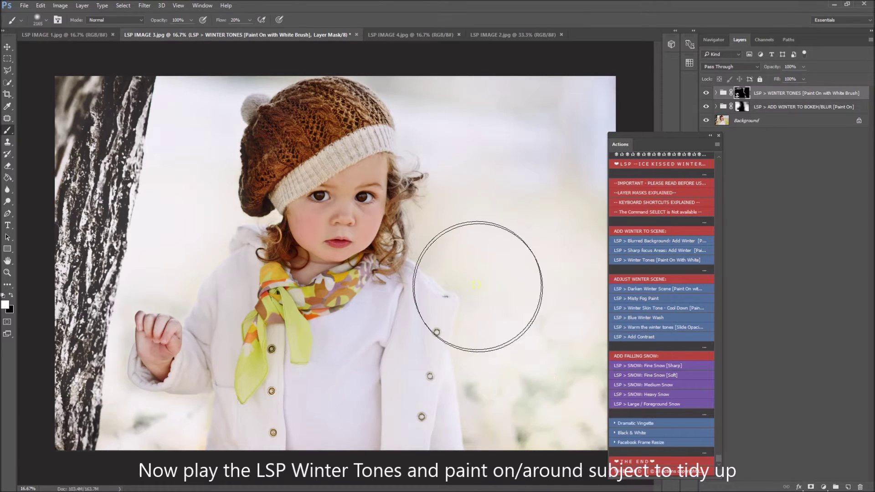
mouse_move(443, 248)
left_mouse_down()
mouse_move(459, 185)
mouse_move(381, 312)
mouse_move(245, 195)
mouse_move(244, 159)
mouse_move(296, 87)
mouse_move(500, 88)
mouse_move(346, 351)
mouse_move(260, 316)
mouse_move(368, 326)
left_mouse_up()
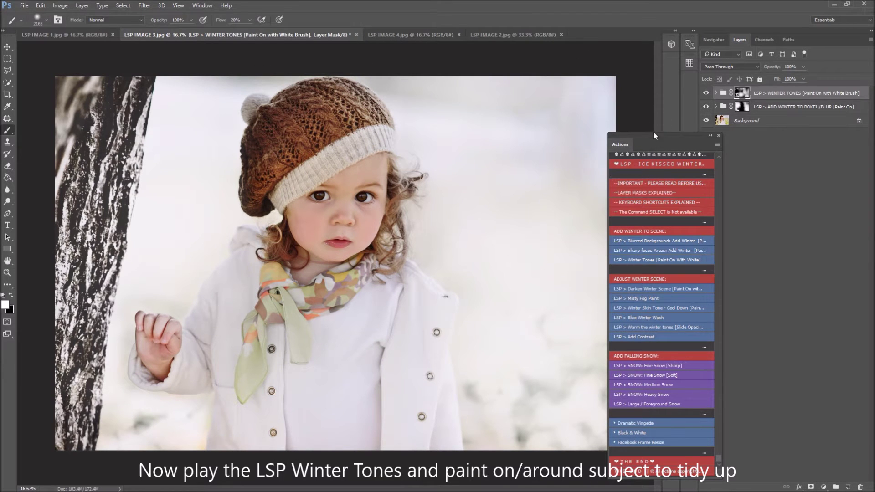
- Run the Winter Skin Tone - Cool Down action and paint it lightly over the child's face and hand at 10% flow
left_click_drag(671, 137, 606, 83)
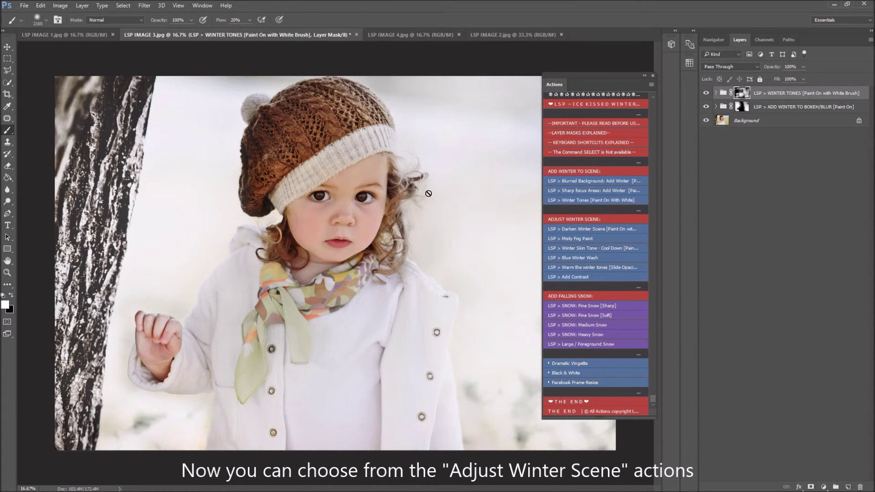
double_click(243, 20)
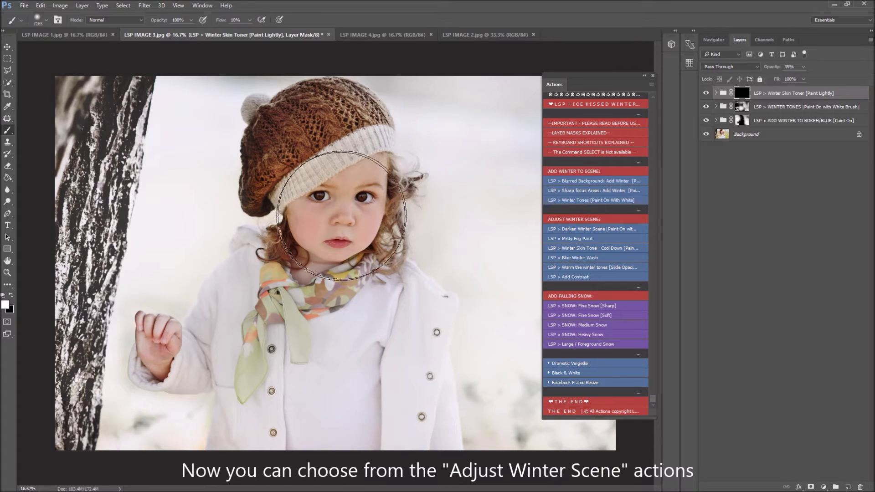
mouse_move(338, 208)
left_mouse_down()
mouse_move(333, 264)
mouse_move(309, 253)
mouse_move(306, 230)
mouse_move(408, 307)
mouse_move(361, 195)
mouse_move(365, 293)
mouse_move(308, 236)
mouse_move(315, 150)
mouse_move(441, 286)
mouse_move(292, 241)
mouse_move(356, 198)
mouse_move(320, 164)
mouse_move(309, 173)
mouse_move(354, 246)
mouse_move(369, 237)
left_mouse_up()
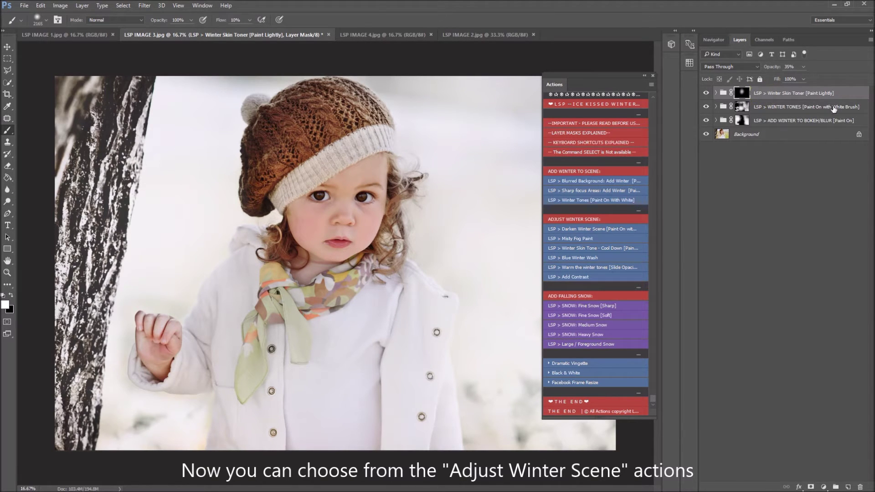
mouse_move(177, 310)
left_mouse_down()
mouse_move(163, 365)
mouse_move(175, 347)
left_mouse_up()
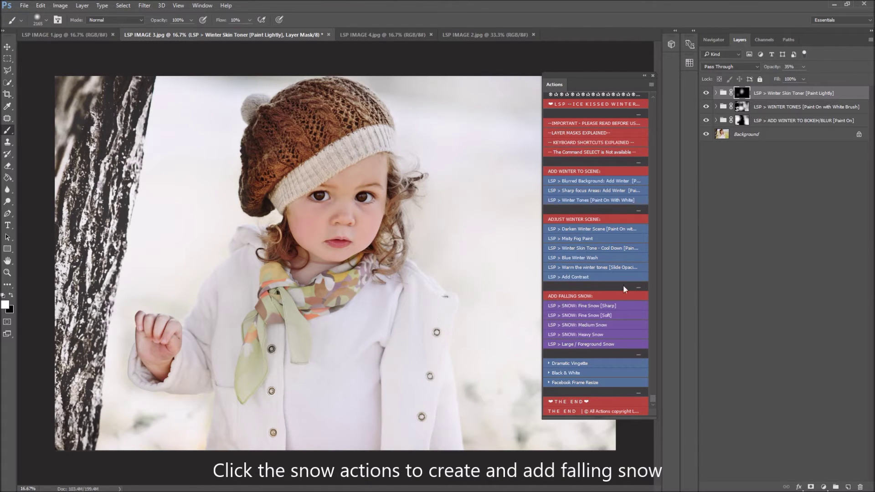
- Run the Misty Fog Paint action and paint fog across the lower part of the photo and up the tree trunk
left_click(588, 246)
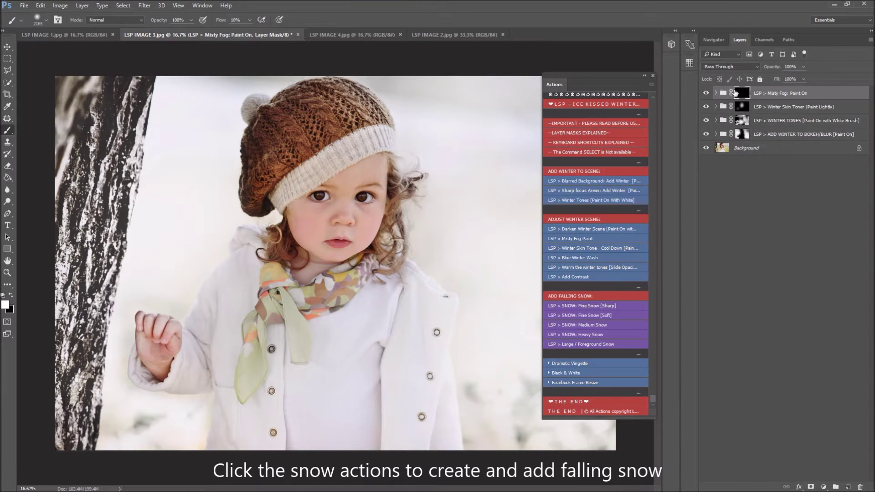
left_click_drag(590, 81, 607, 88)
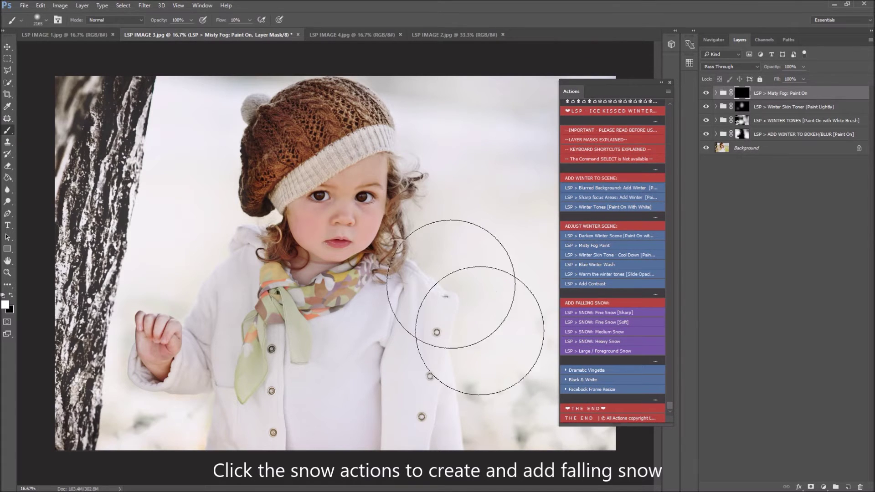
mouse_move(492, 408)
left_mouse_down()
mouse_move(425, 391)
mouse_move(518, 419)
mouse_move(426, 342)
mouse_move(319, 355)
left_mouse_up()
mouse_move(191, 365)
left_mouse_down()
mouse_move(88, 322)
mouse_move(97, 166)
mouse_move(133, 100)
left_mouse_up()
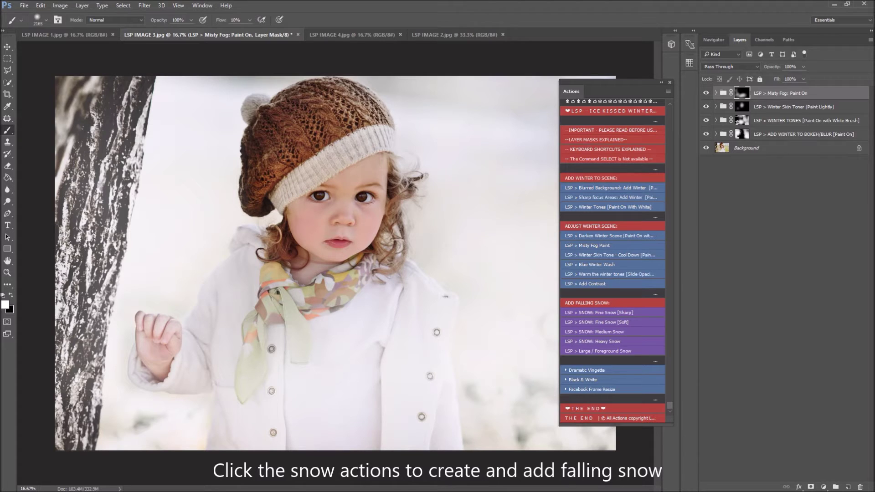
- Toggle the Misty Fog group's visibility repeatedly to compare the photo with and without the fog
left_click(705, 93)
left_click(706, 93)
left_click(705, 93)
left_click(705, 93)
left_click(706, 93)
left_click(705, 93)
- Run the Sharp focus Areas: Add Winter action and paint snow onto the tree trunk
left_click(610, 197)
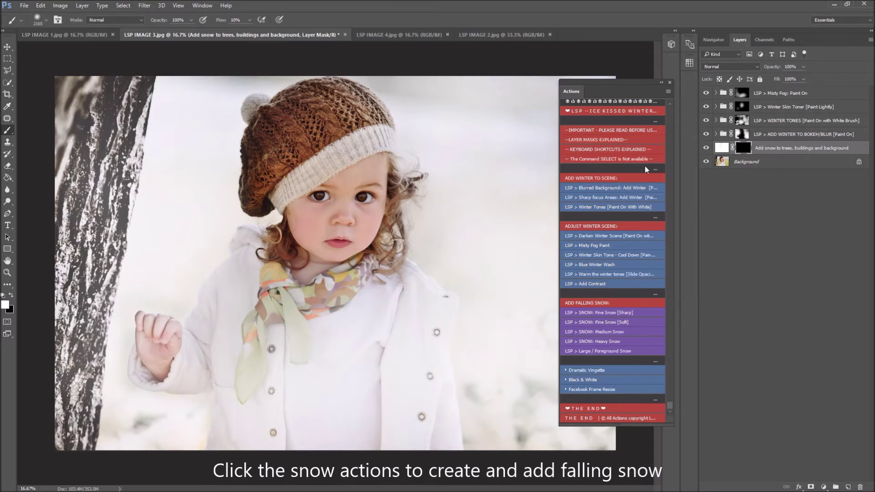
mouse_move(105, 278)
left_mouse_down()
mouse_move(146, 186)
mouse_move(128, 68)
mouse_move(29, 313)
mouse_move(127, 478)
mouse_move(155, 452)
mouse_move(60, 150)
mouse_move(91, 255)
left_mouse_up()
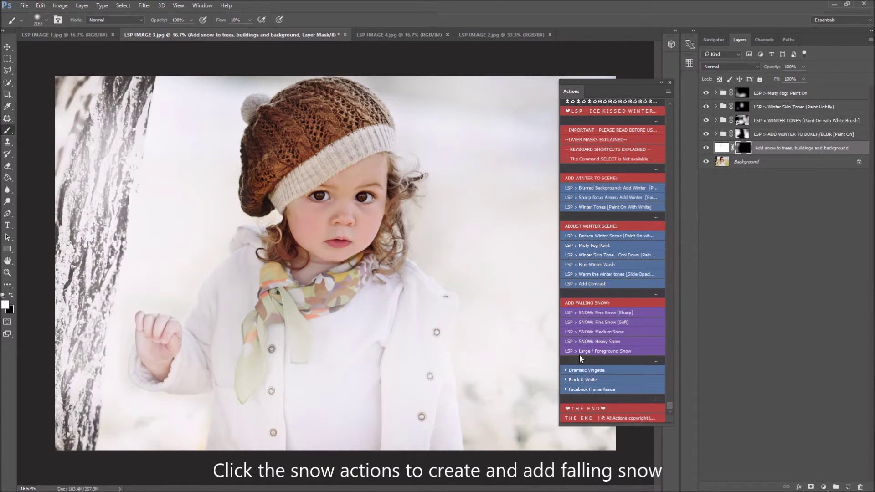
- Run the Fine Snow [Soft] action and paint its snow off the child's face with a small black brush
left_click(644, 322)
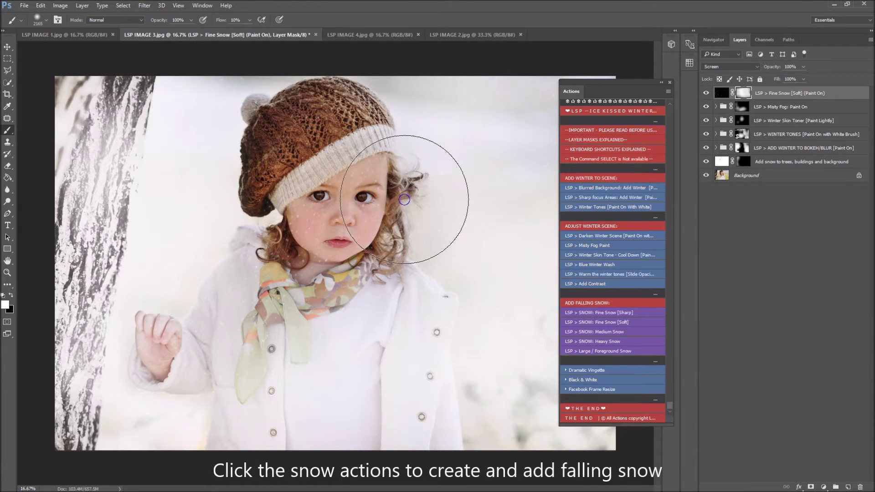
right_click(404, 199)
left_click(502, 203)
key("Return")
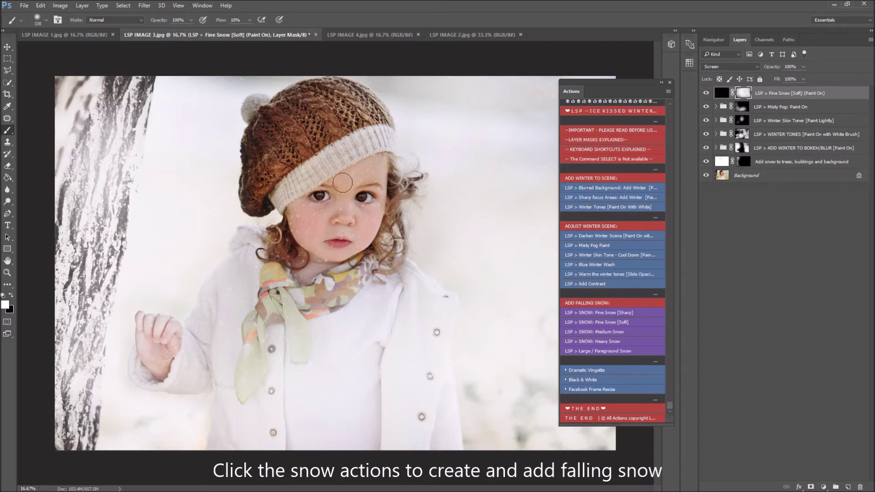
left_click(11, 296)
mouse_move(306, 221)
left_mouse_down()
mouse_move(330, 174)
mouse_move(332, 265)
mouse_move(349, 216)
left_mouse_up()
- Add the Large / Foreground Snow across the whole photo at 65% opacity, masking the flakes off the child's face and part of the hat
left_click(623, 352)
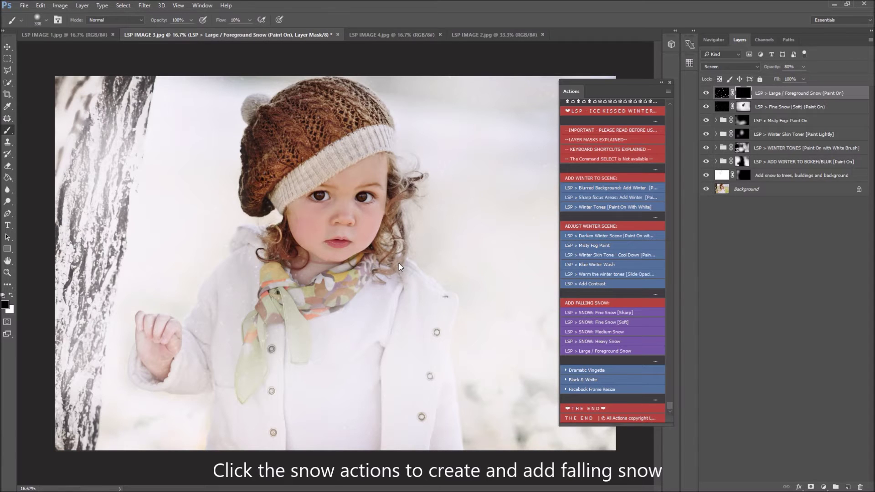
key("ctrl+i")
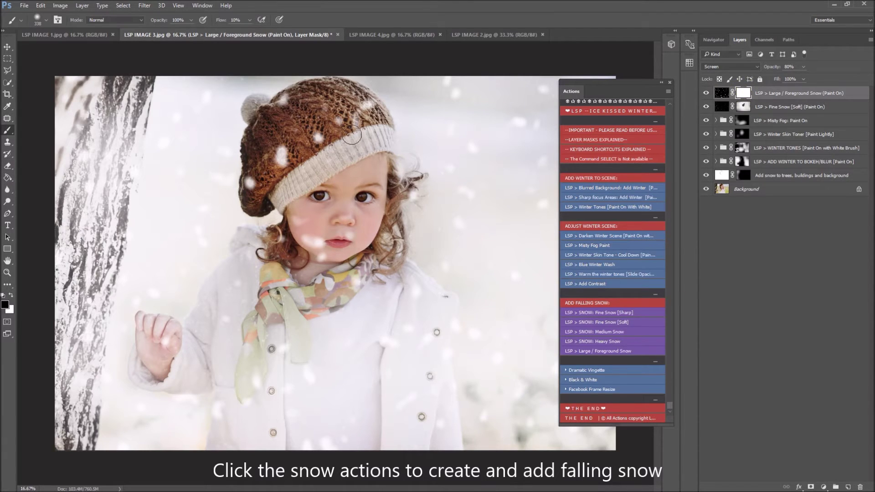
mouse_move(313, 149)
left_mouse_down()
mouse_move(338, 160)
mouse_move(323, 235)
mouse_move(343, 245)
mouse_move(325, 255)
mouse_move(297, 249)
mouse_move(292, 206)
mouse_move(332, 244)
left_mouse_up()
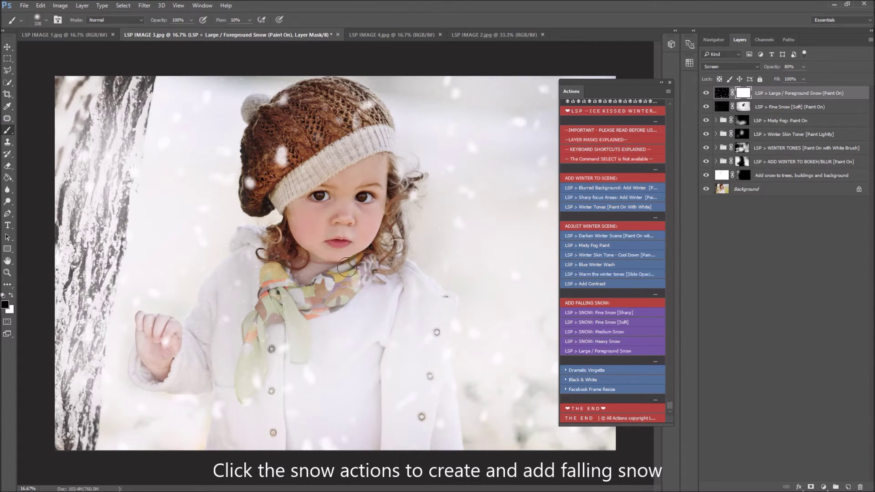
mouse_move(295, 176)
left_mouse_down()
mouse_move(298, 182)
mouse_move(283, 151)
left_mouse_up()
left_click(803, 66)
left_click_drag(805, 77, 770, 78)
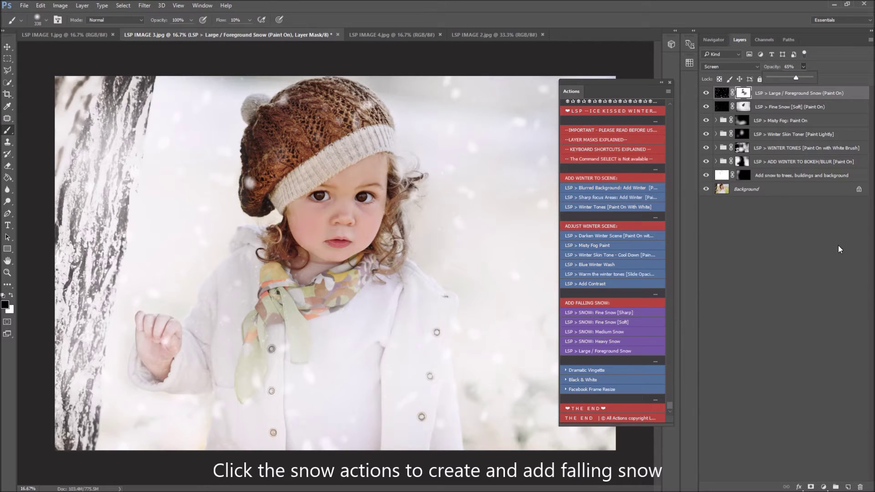
- Run the Medium Snow action and paint its snow across the photo with a 1102 px white brush at 68% flow
left_click(631, 343)
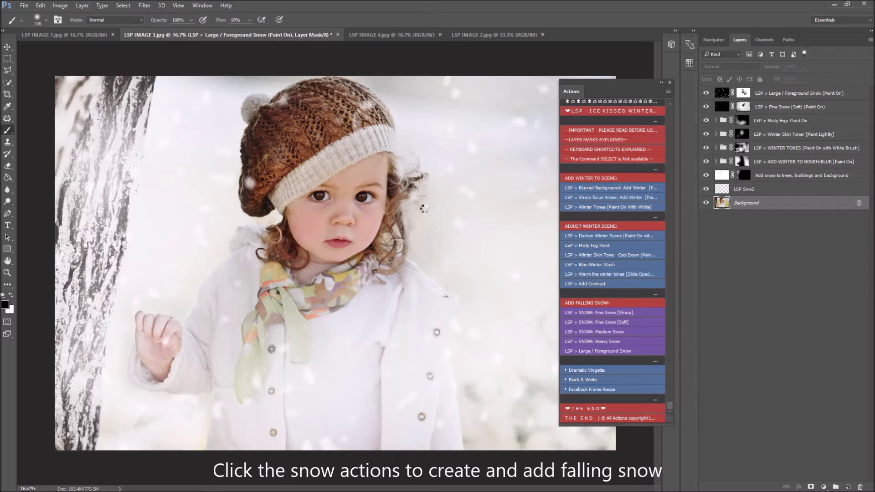
left_click(11, 295)
left_click(250, 20)
left_click_drag(251, 30, 272, 33)
right_click(389, 228)
left_click_drag(489, 205, 495, 205)
key("Return")
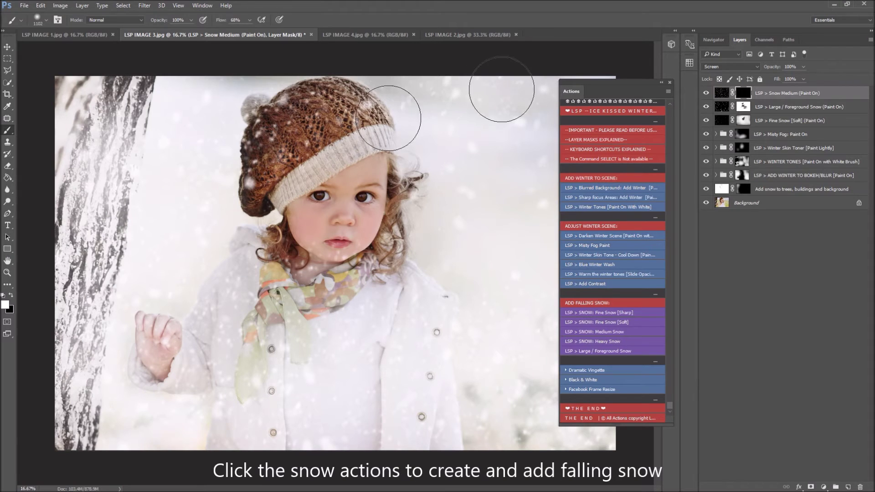
mouse_move(218, 189)
left_mouse_down()
mouse_move(520, 136)
mouse_move(510, 212)
mouse_move(431, 446)
mouse_move(385, 446)
mouse_move(394, 377)
left_mouse_up()
- Mask the medium snow off the child's face, hat brim and scarf with a 432 px black brush
key("x")
right_click(335, 183)
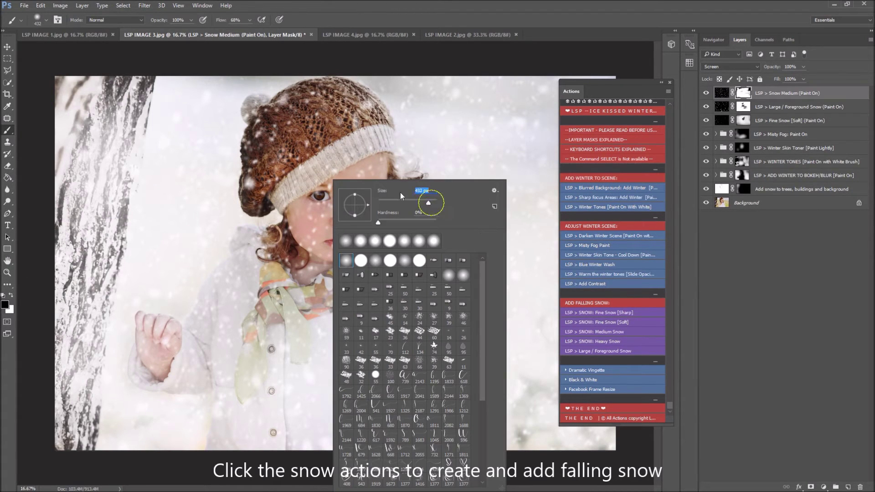
left_click(364, 164)
mouse_move(364, 164)
left_mouse_down()
mouse_move(321, 190)
mouse_move(294, 233)
mouse_move(319, 227)
mouse_move(322, 237)
mouse_move(355, 212)
mouse_move(348, 220)
mouse_move(379, 159)
mouse_move(356, 197)
mouse_move(357, 224)
mouse_move(300, 168)
left_mouse_up()
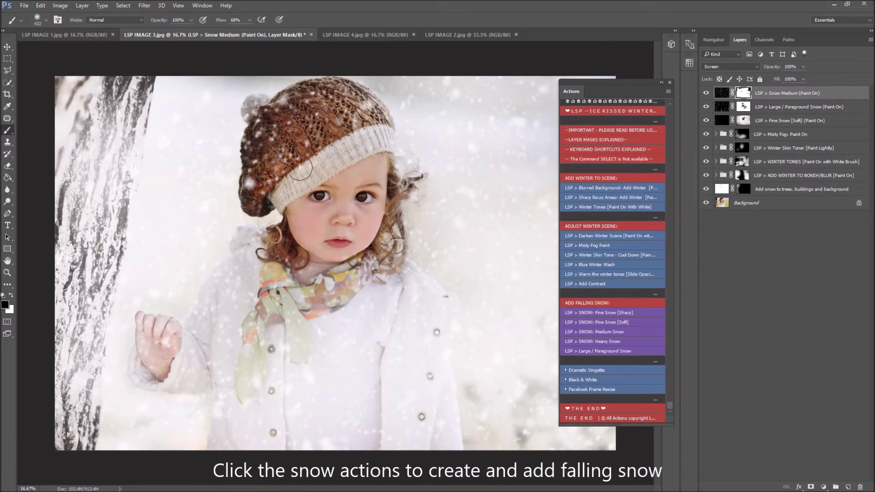
left_click_drag(262, 306, 204, 322)
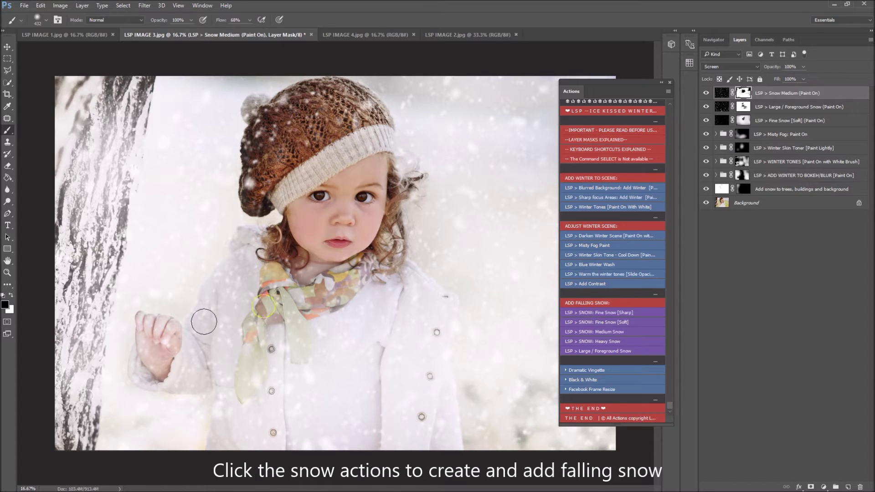
- Thin out the snow over the child with a 2165 px black brush, on the Snow Medium mask and on the Large / Foreground Snow layer
right_click(305, 362)
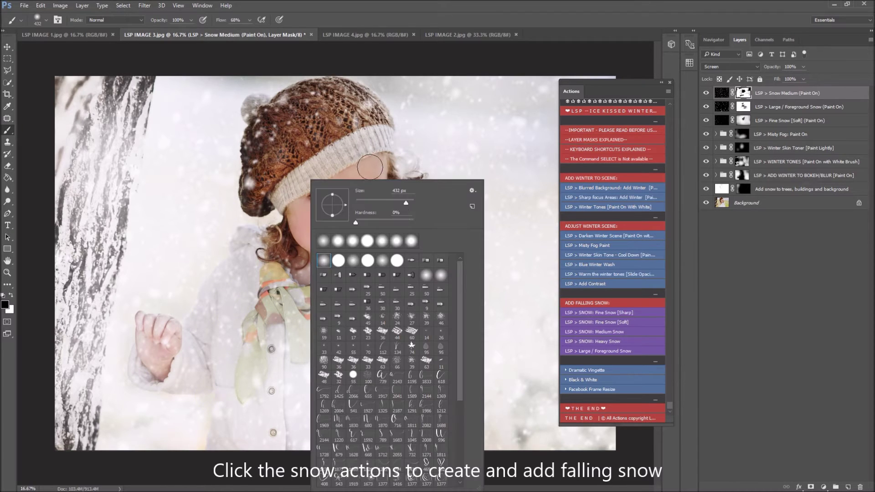
left_click_drag(415, 203, 411, 202)
key("Return")
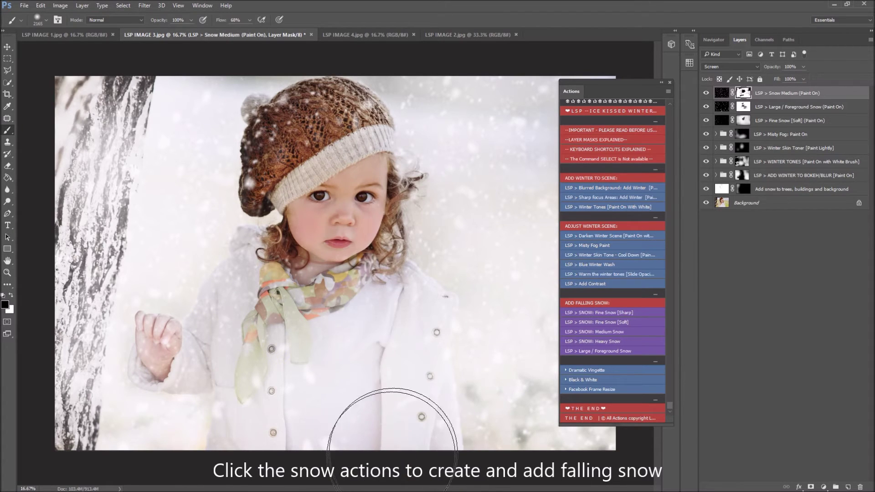
left_click(782, 108)
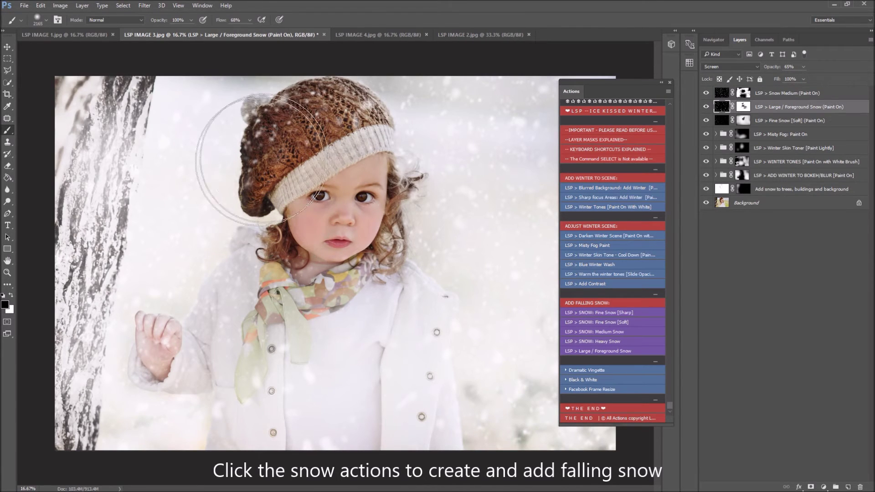
mouse_move(275, 134)
left_mouse_down()
mouse_move(329, 147)
mouse_move(372, 132)
mouse_move(336, 220)
left_mouse_up()
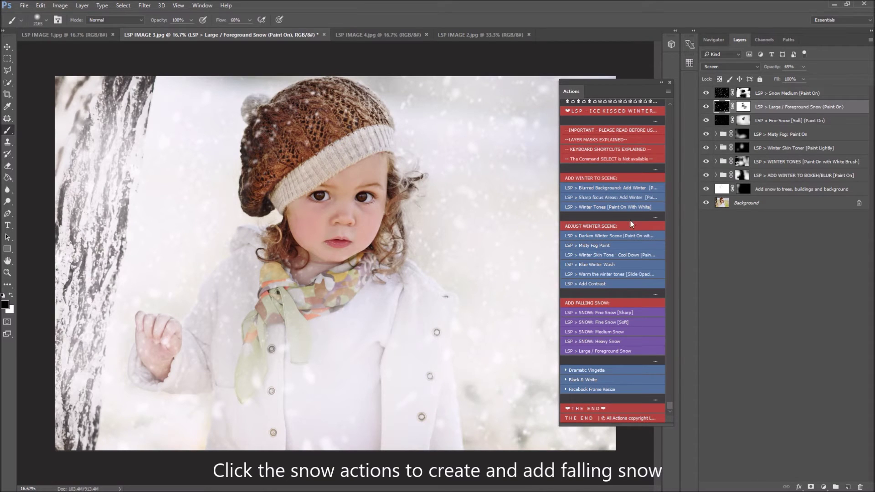
- Run the Blue Winter Wash action and set its layer opacity to 21%
left_click(619, 265)
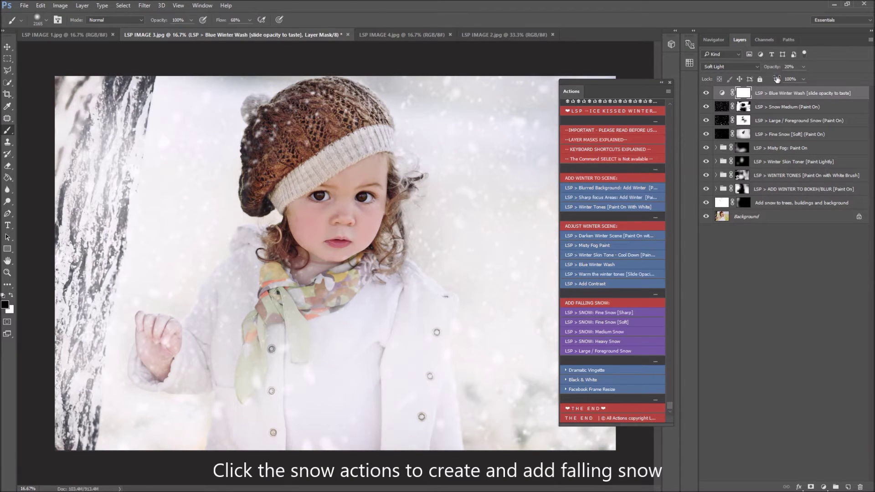
left_click(803, 66)
left_click_drag(849, 78, 794, 77)
- Group all the winter effect layers above the Background, from Blue Winter Wash down to the tree snow layer
left_click(722, 93)
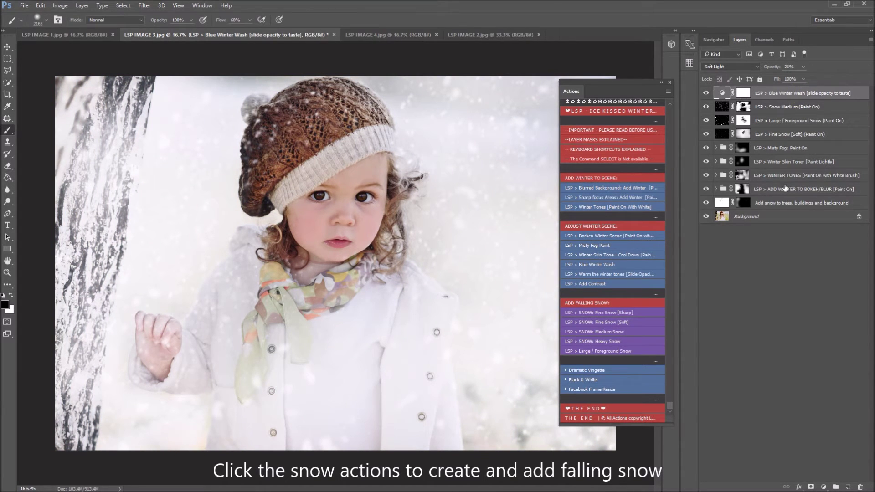
left_click(784, 202, "shift")
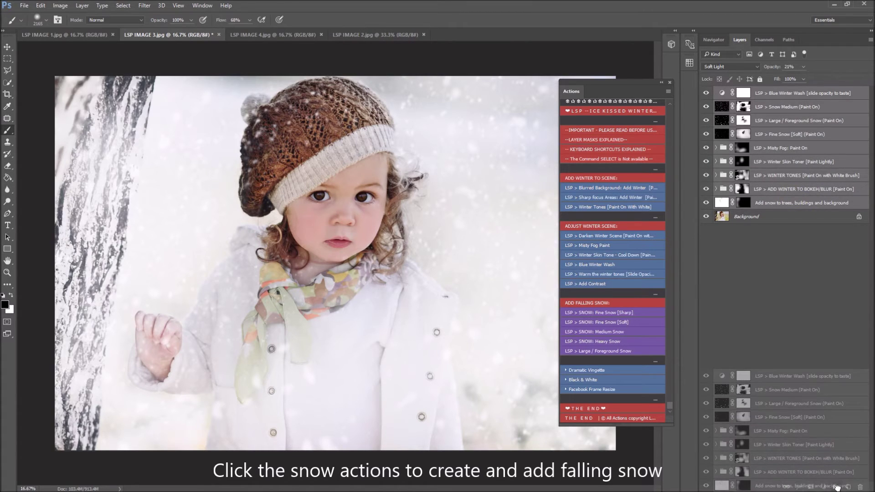
key("ctrl+g")
- Toggle the effects group's visibility to compare the original autumn portrait with the winter version
left_click(706, 93)
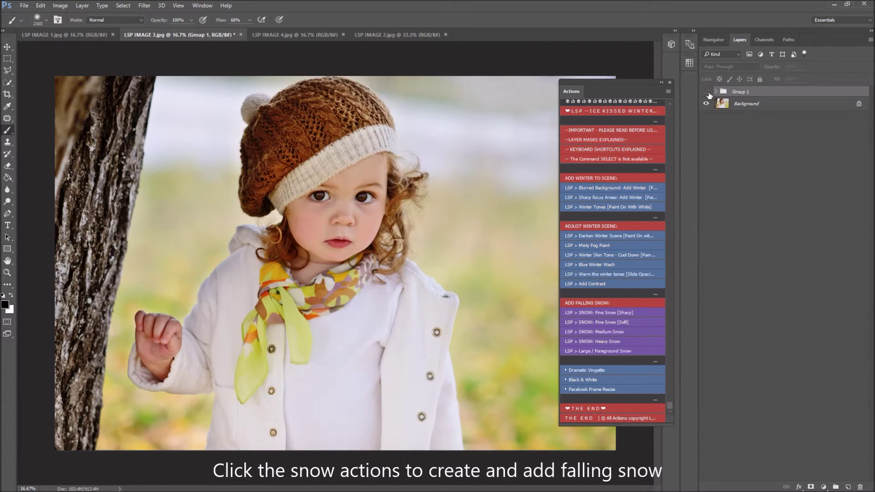
left_click_drag(603, 82, 767, 138)
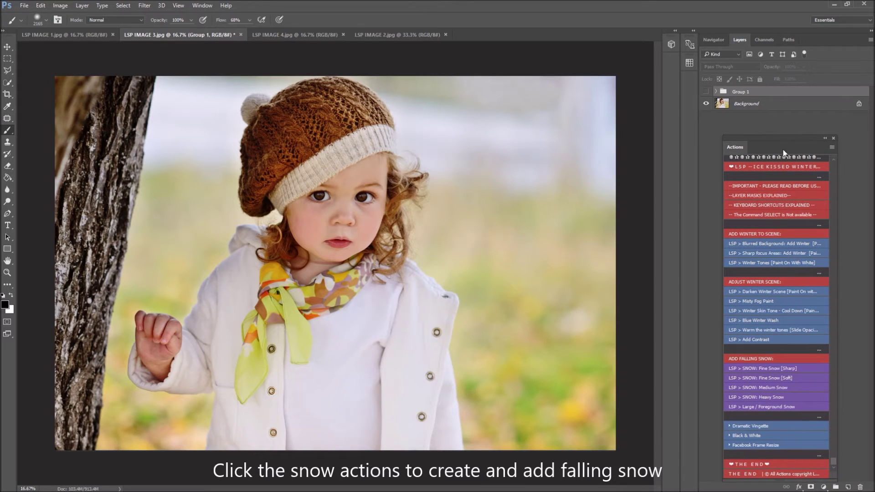
left_click(706, 94)
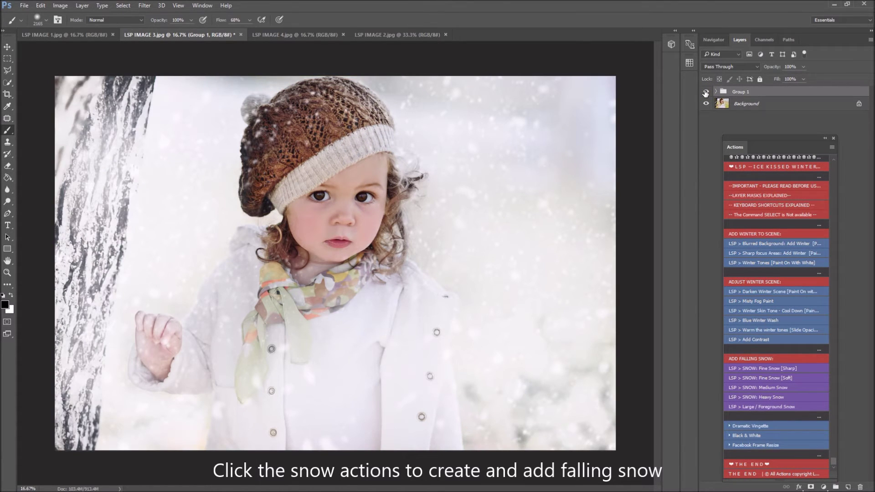
left_click(705, 93)
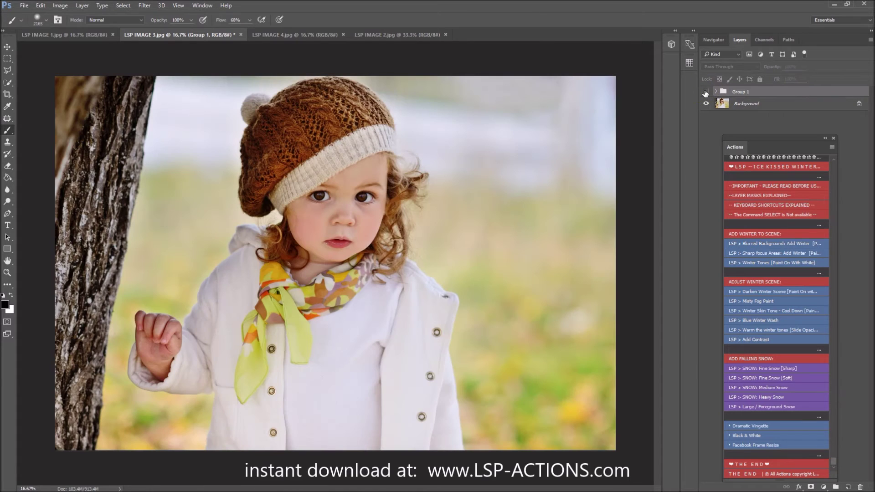
left_click(705, 93)
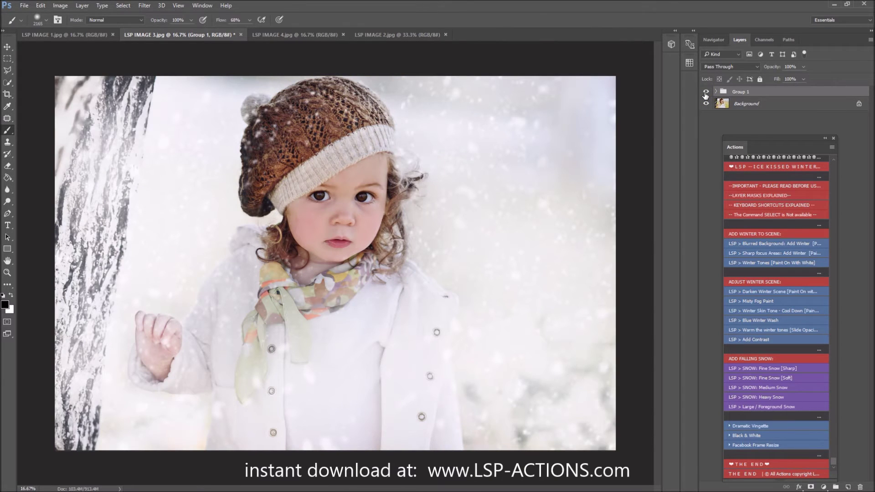
- Switch to the LSP IMAGE 4.jpg photo of the horse and bring up the expanded actions list over it
left_click_drag(764, 144, 562, 95)
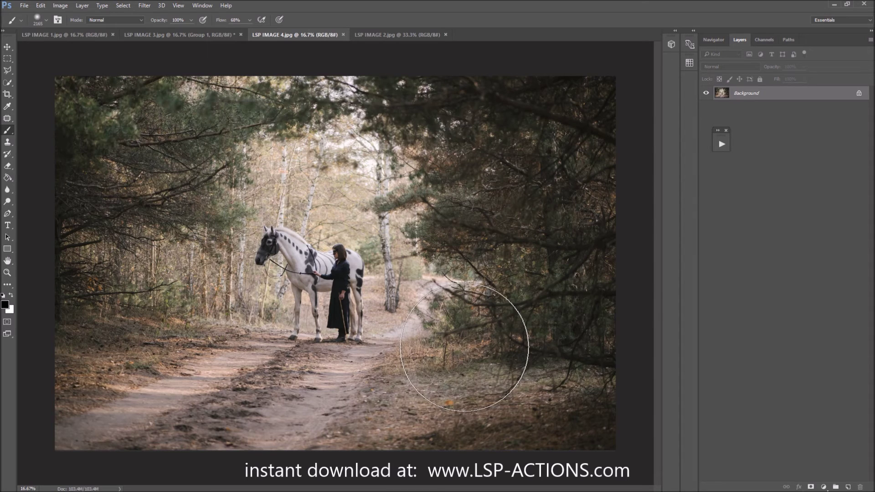
left_click(720, 147)
left_click_drag(633, 133, 562, 66)
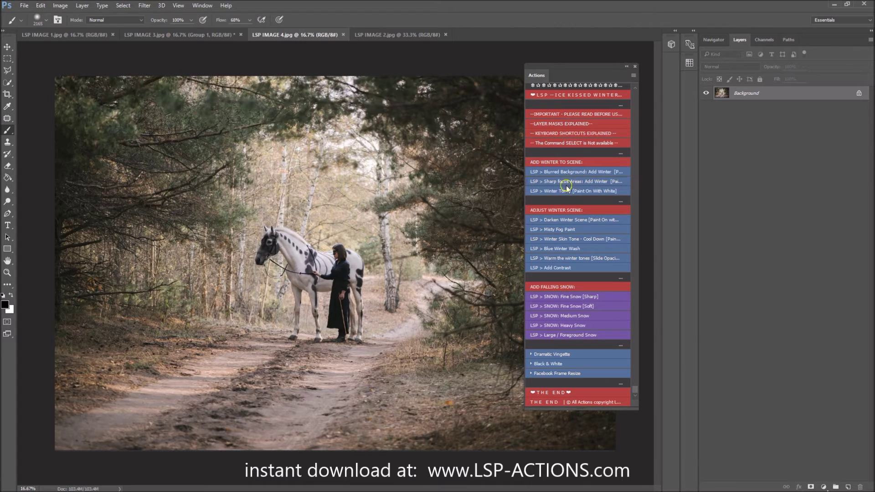
- Run the Sharp focus Areas: Add Winter action and paint snow over the trees and forest background in white at 20% flow
left_click(612, 191)
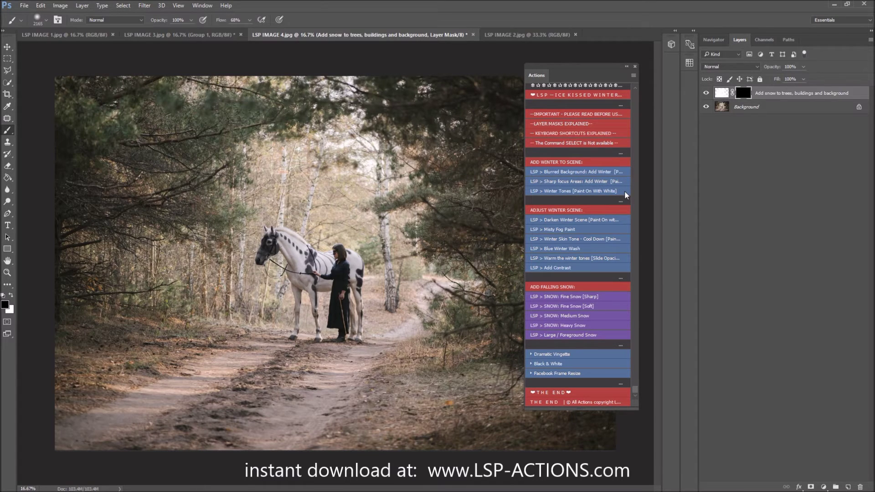
key("x")
left_click(242, 20)
mouse_move(583, 77)
left_mouse_down()
mouse_move(605, 97)
mouse_move(796, 159)
left_mouse_up()
mouse_move(402, 158)
left_mouse_down()
mouse_move(444, 111)
mouse_move(548, 234)
mouse_move(550, 277)
mouse_move(530, 338)
mouse_move(608, 338)
mouse_move(459, 169)
mouse_move(392, 222)
mouse_move(353, 177)
mouse_move(275, 173)
mouse_move(271, 128)
mouse_move(278, 127)
mouse_move(142, 105)
mouse_move(56, 219)
mouse_move(172, 233)
mouse_move(256, 229)
mouse_move(192, 297)
mouse_move(56, 264)
mouse_move(102, 286)
mouse_move(78, 315)
mouse_move(82, 333)
mouse_move(56, 376)
mouse_move(72, 401)
left_mouse_up()
mouse_move(429, 349)
left_mouse_down()
mouse_move(381, 278)
mouse_move(415, 254)
mouse_move(430, 214)
left_mouse_up()
- Mask the snow off the horse and the woman with a 417 px black brush
right_click(436, 182)
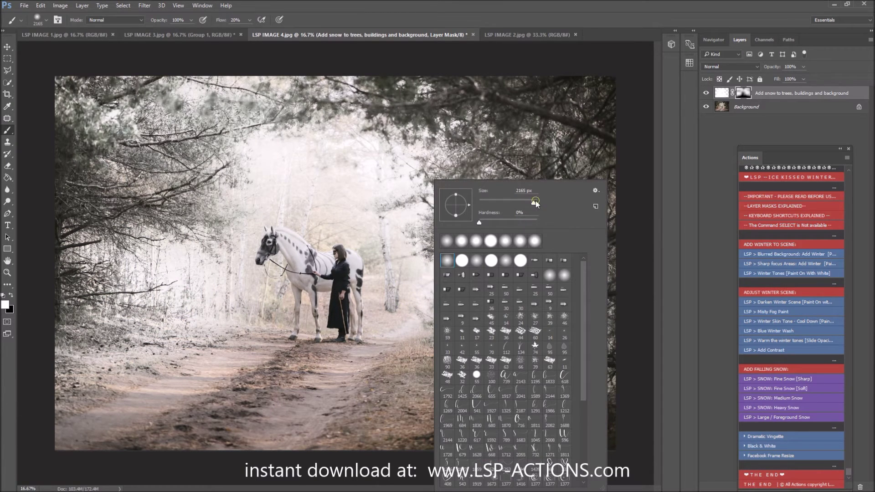
key("Return")
key("x")
mouse_move(315, 290)
left_mouse_down()
mouse_move(337, 277)
mouse_move(269, 246)
left_mouse_up()
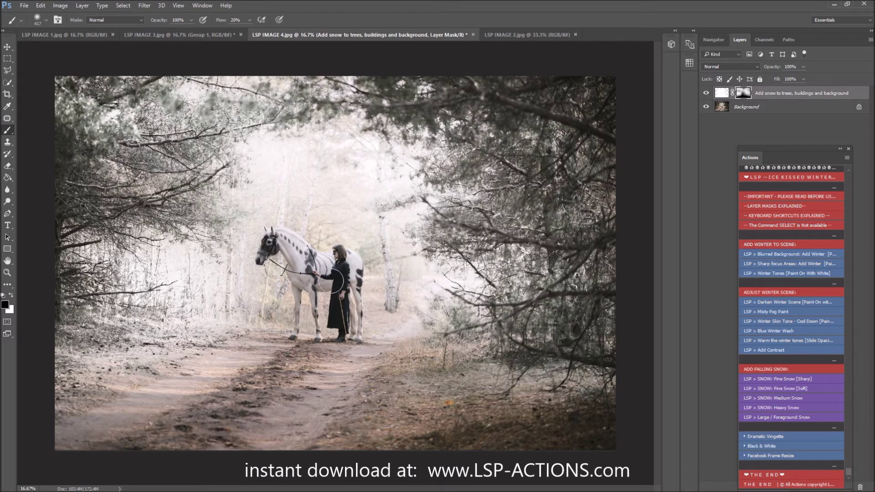
left_click_drag(345, 276, 338, 322)
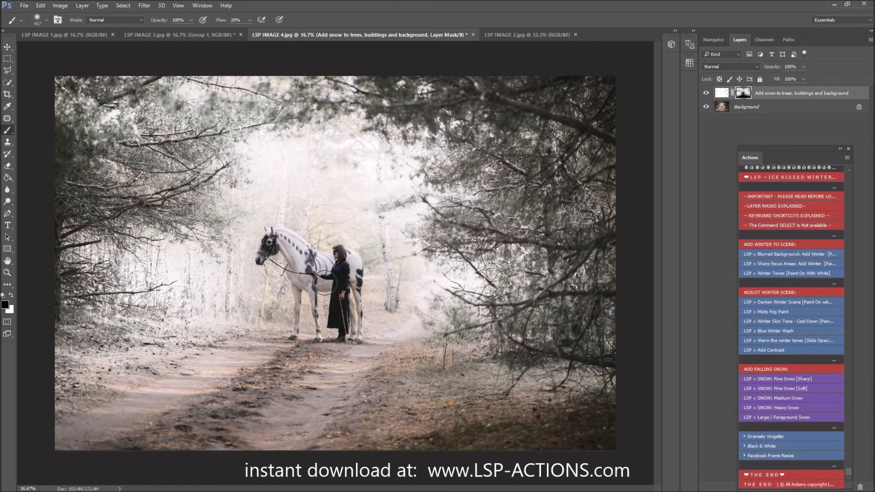
- Paint more snow over the ground, path and branches with a 1102 px white brush, and compare with the snow layer hidden
key("x")
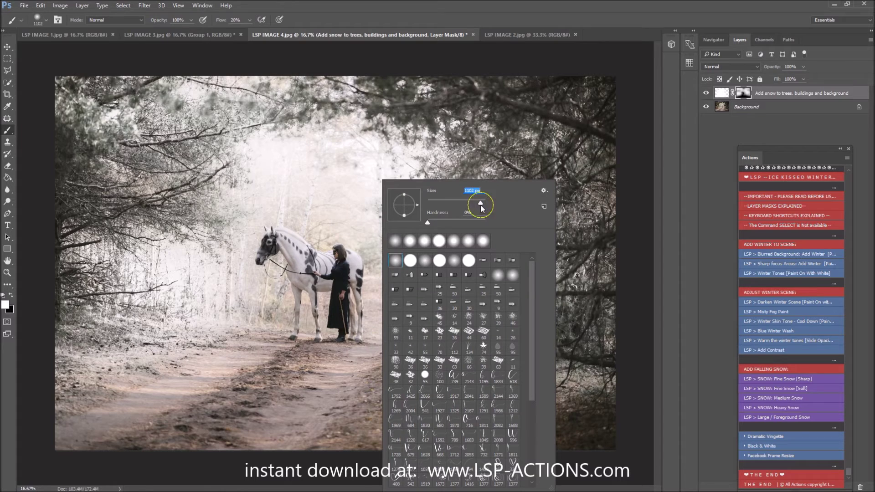
left_click(588, 357)
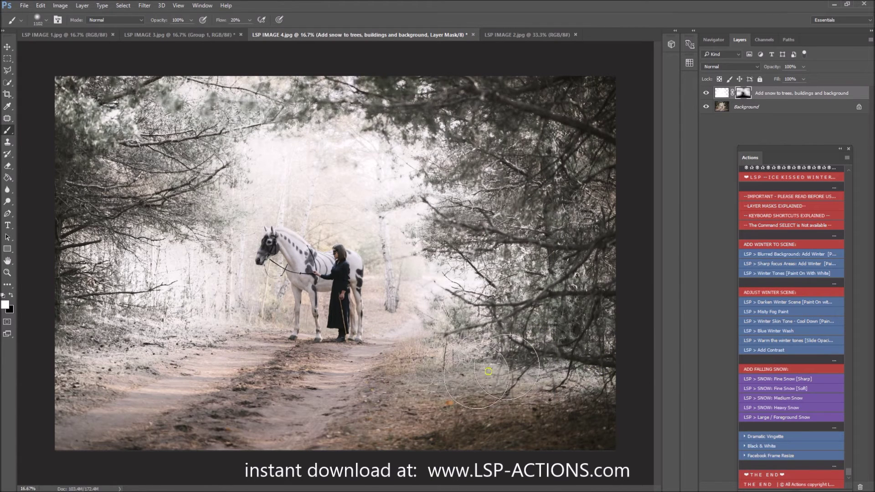
mouse_move(419, 386)
left_mouse_down()
mouse_move(391, 361)
mouse_move(641, 381)
left_mouse_up()
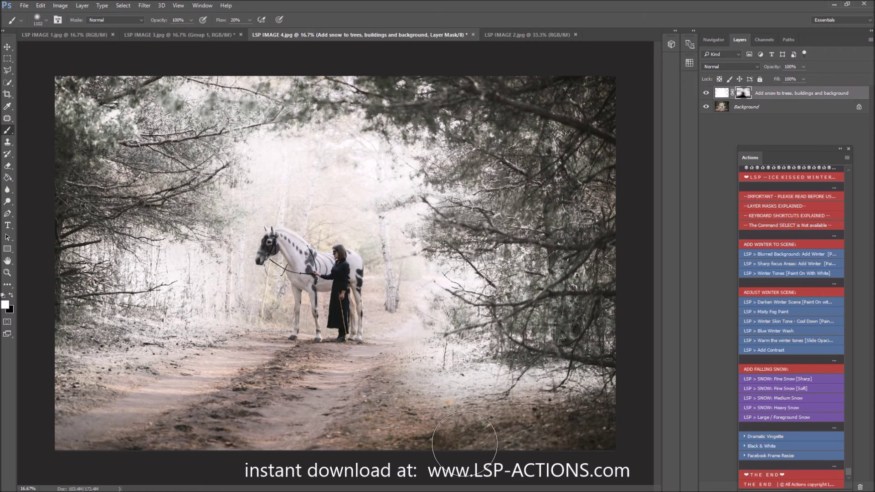
mouse_move(459, 443)
left_mouse_down()
mouse_move(604, 409)
mouse_move(583, 432)
mouse_move(596, 404)
left_mouse_up()
mouse_move(311, 425)
left_mouse_down()
mouse_move(249, 412)
mouse_move(220, 427)
mouse_move(121, 443)
mouse_move(63, 411)
left_mouse_up()
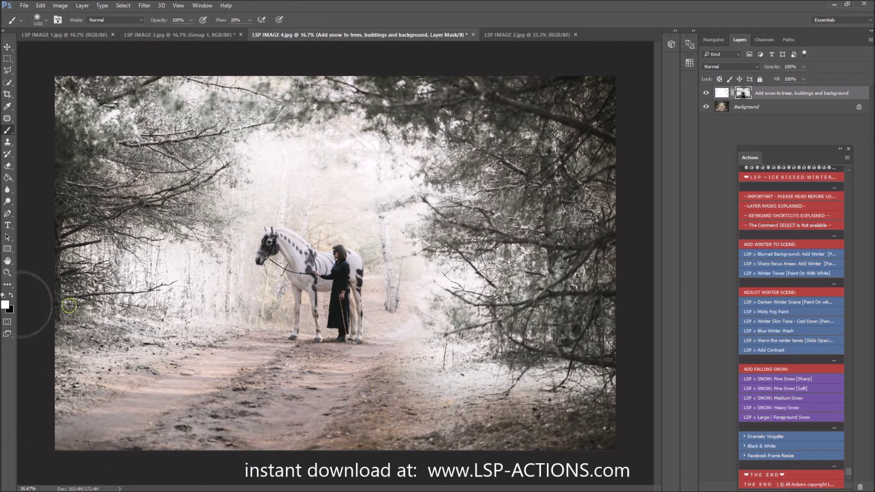
mouse_move(94, 265)
left_mouse_down()
mouse_move(164, 149)
mouse_move(347, 108)
mouse_move(634, 96)
mouse_move(610, 234)
mouse_move(634, 119)
left_mouse_up()
left_click(705, 93)
left_click(706, 93)
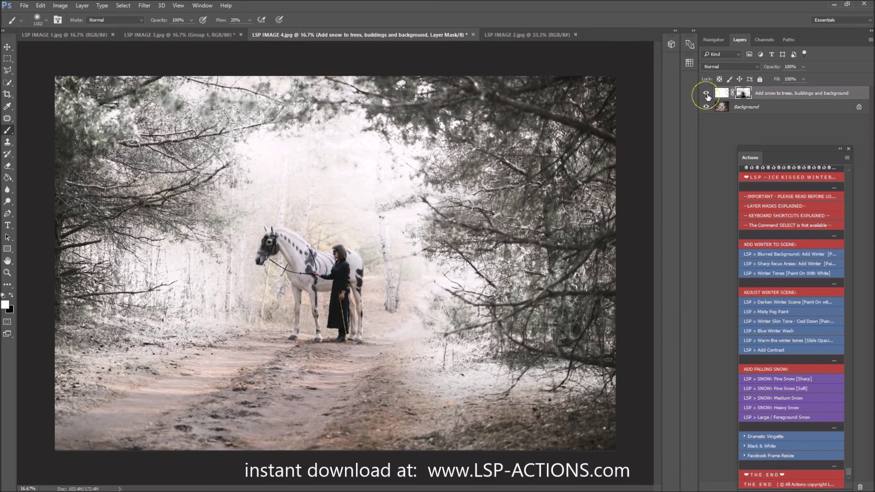
- Run the Winter Tones action and paint the cool tones in white over the path, the undergrowth and the forest background
left_click_drag(774, 162, 566, 108)
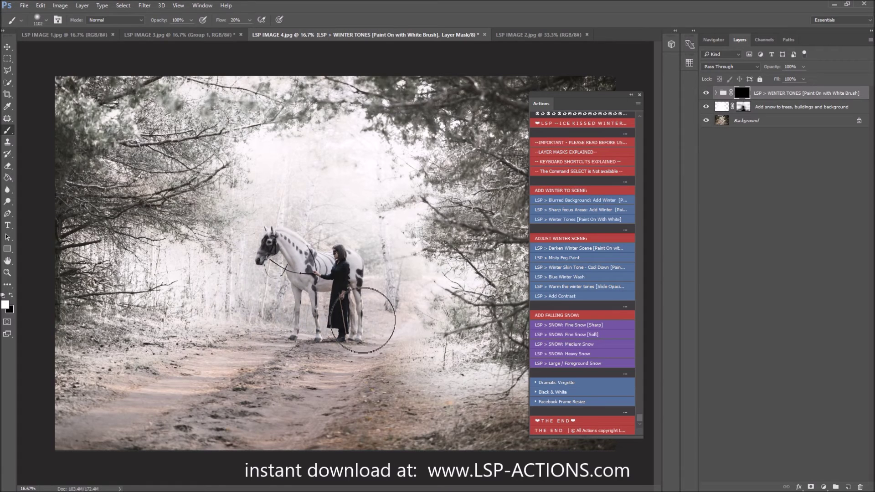
mouse_move(423, 245)
left_mouse_down()
mouse_move(413, 327)
mouse_move(395, 365)
mouse_move(335, 435)
mouse_move(456, 400)
mouse_move(602, 395)
mouse_move(534, 443)
mouse_move(363, 457)
mouse_move(285, 372)
left_mouse_up()
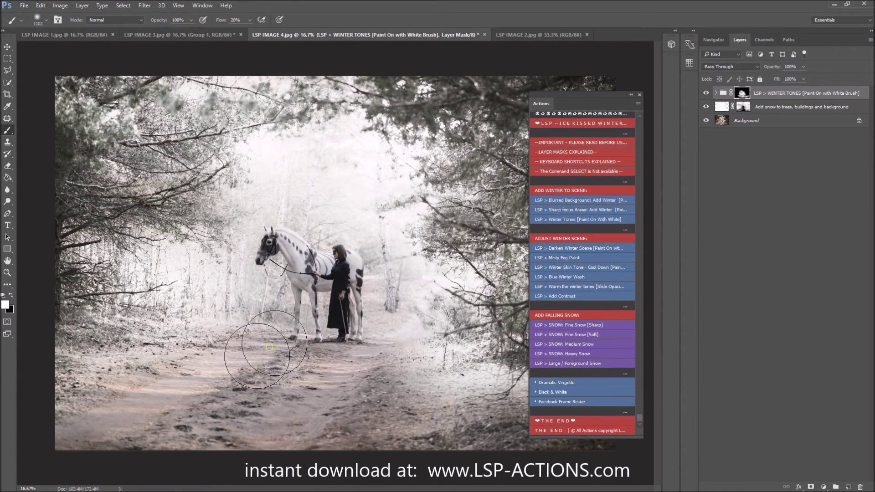
mouse_move(118, 279)
left_mouse_down()
mouse_move(38, 210)
mouse_move(267, 283)
left_mouse_up()
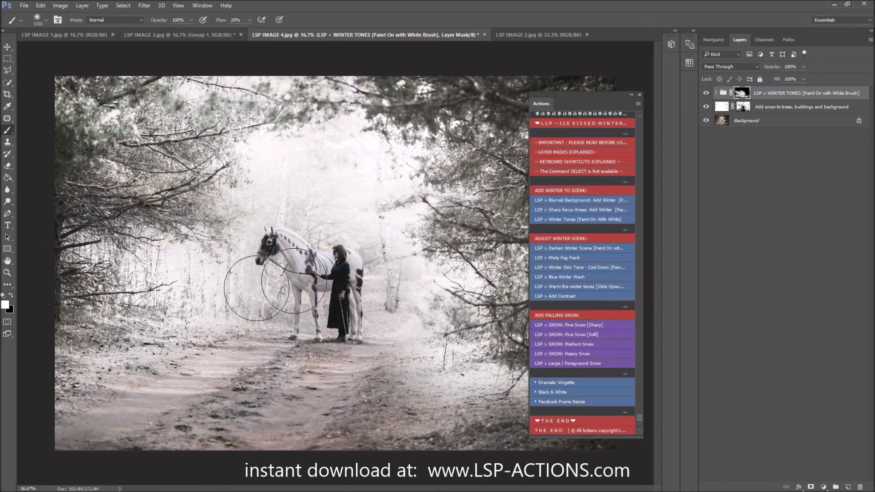
left_click_drag(419, 192, 404, 174)
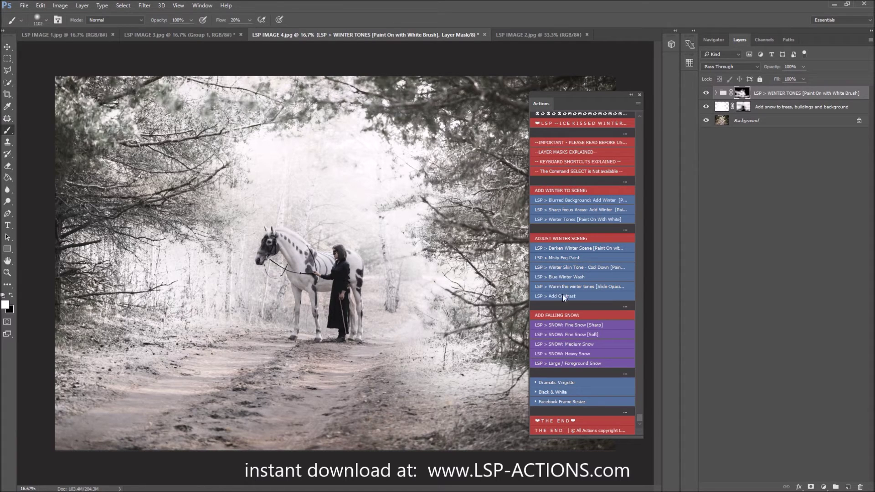
- Run the SNOW: Heavy Snow action and paint falling snow over the scene with an 1811 px white brush, raising the flow to 92%
left_click(586, 354)
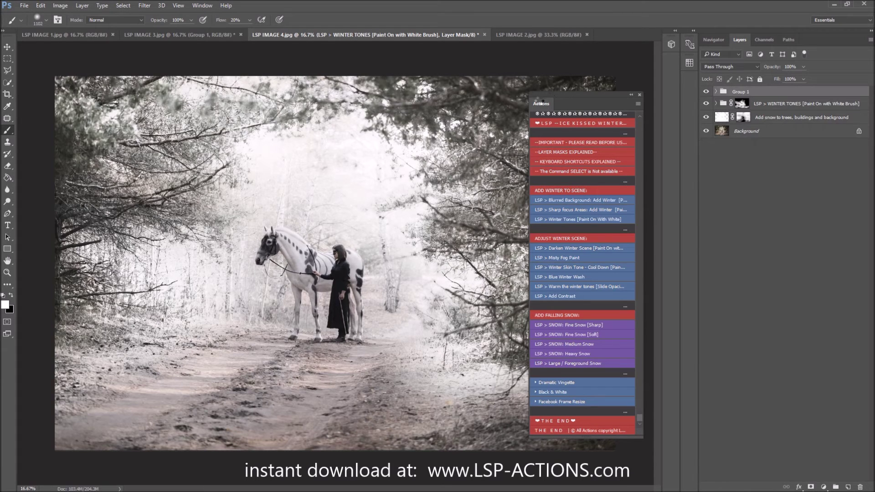
mouse_move(550, 97)
left_mouse_down()
mouse_move(752, 107)
mouse_move(752, 151)
left_mouse_up()
right_click(364, 181)
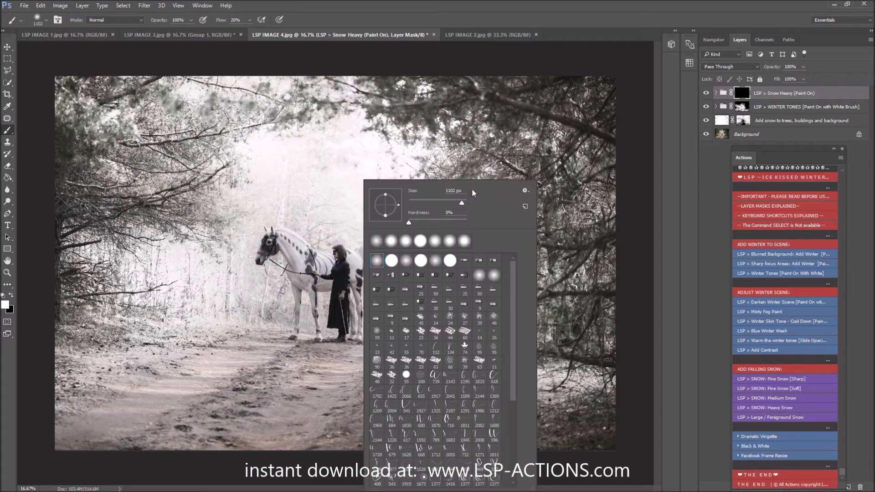
left_click_drag(460, 205, 463, 205)
key("Return")
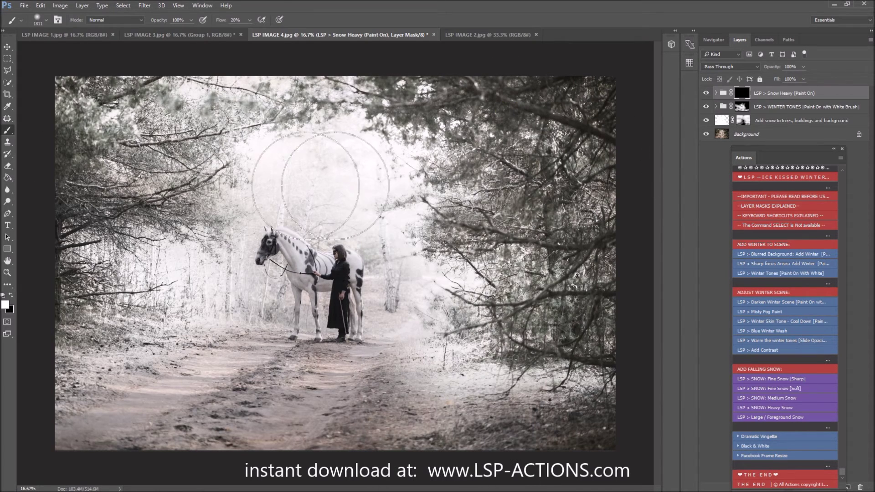
mouse_move(560, 386)
left_mouse_down()
mouse_move(606, 254)
mouse_move(342, 254)
mouse_move(319, 246)
left_mouse_up()
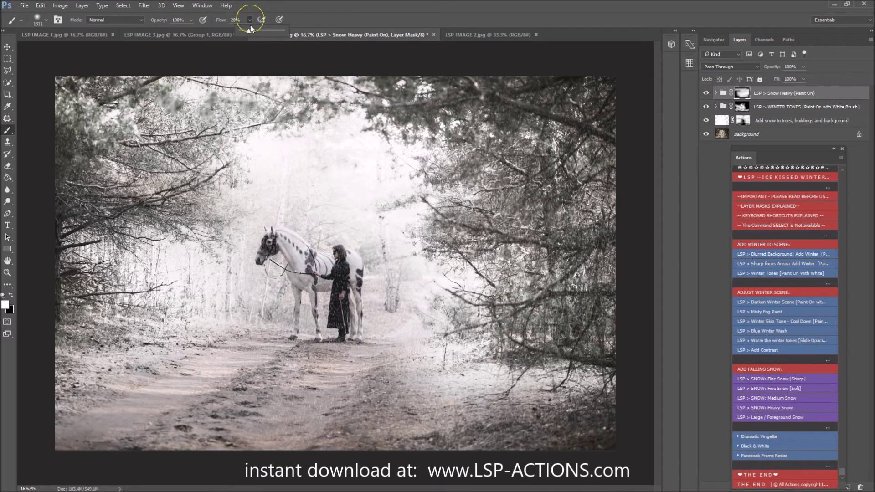
left_click_drag(278, 34, 279, 34)
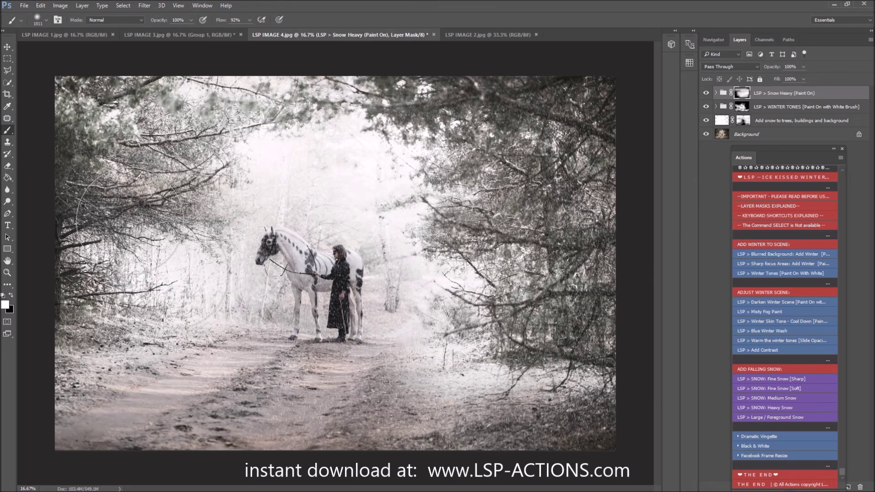
mouse_move(342, 380)
left_mouse_down()
mouse_move(340, 438)
mouse_move(422, 445)
mouse_move(450, 349)
mouse_move(387, 331)
left_mouse_up()
- Mask the heavy snow off the woman's face and the horse with a 385 px black brush
right_click(267, 283)
left_click_drag(373, 205, 367, 205)
left_click(11, 296)
left_click_drag(334, 257, 300, 264)
- Run the Large / Foreground Snow action and paint large flakes around the trees and path with a 464 px white brush
left_click_drag(770, 151, 473, 72)
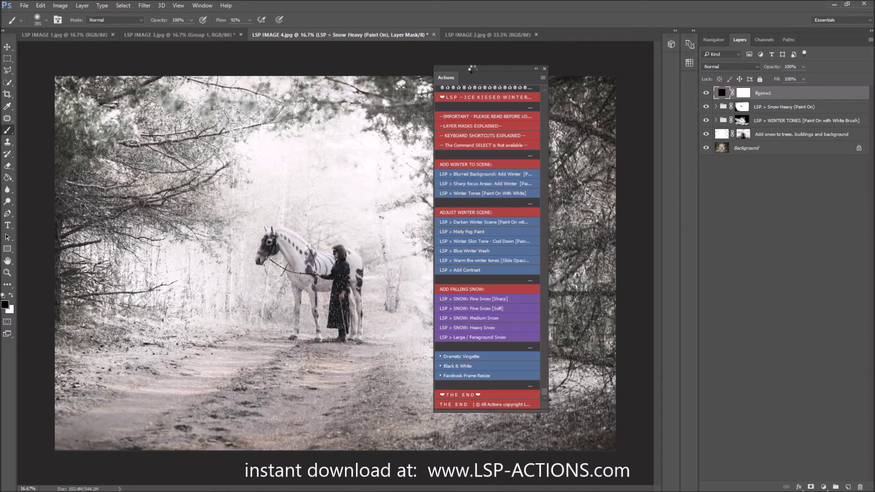
left_click_drag(466, 69, 748, 167)
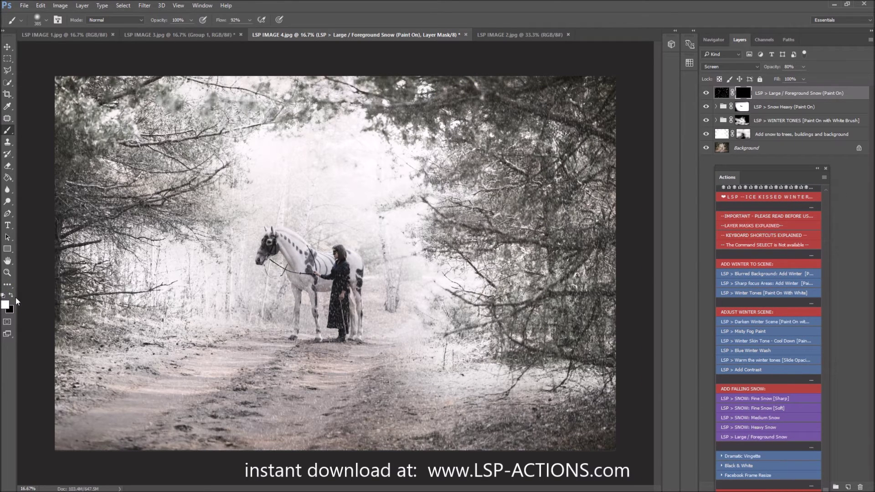
right_click(389, 275)
left_click_drag(489, 205, 490, 205)
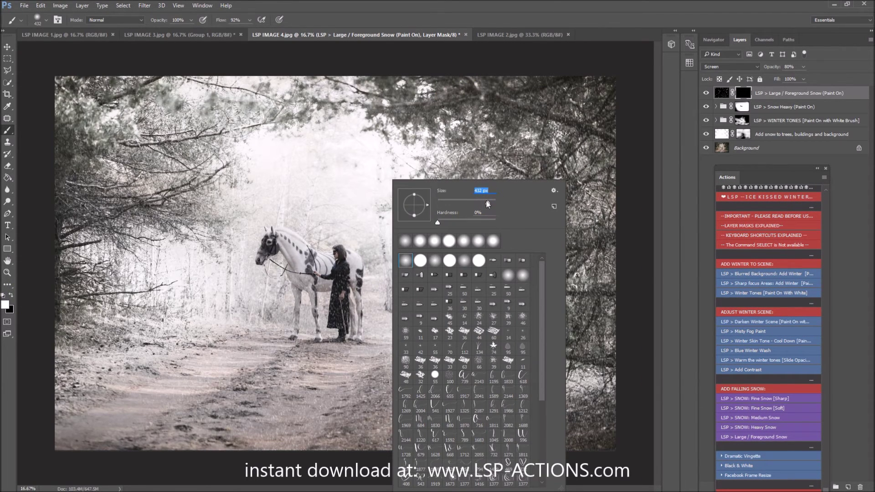
right_click(518, 133)
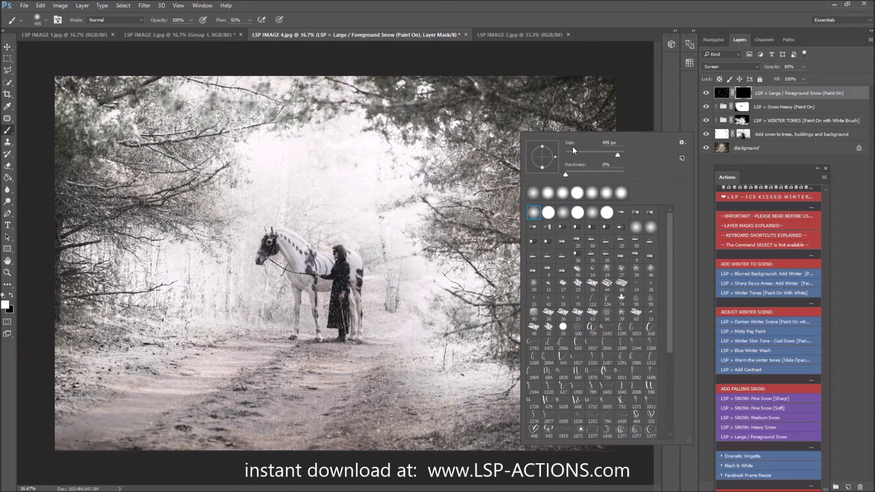
left_click_drag(620, 159, 616, 159)
key("Return")
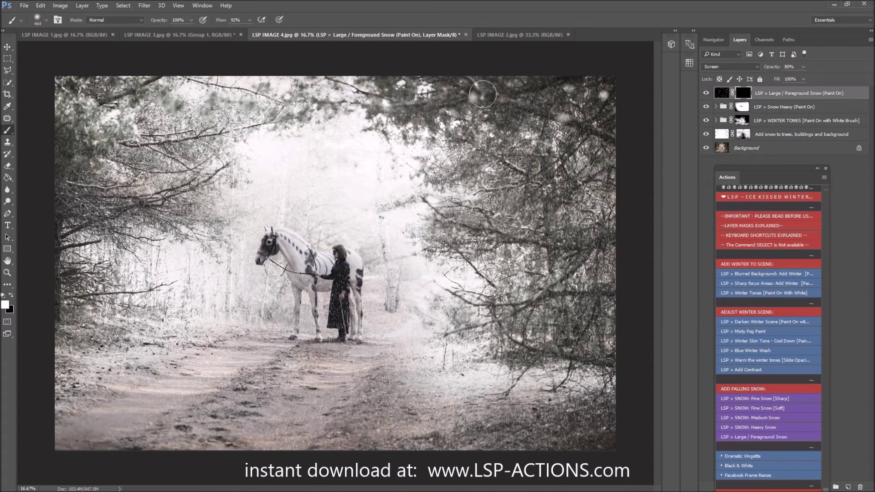
mouse_move(556, 206)
left_mouse_down()
mouse_move(694, 305)
mouse_move(703, 367)
mouse_move(617, 405)
mouse_move(366, 419)
left_mouse_up()
mouse_move(249, 424)
left_mouse_down()
mouse_move(146, 369)
mouse_move(205, 177)
mouse_move(282, 109)
mouse_move(119, 162)
left_mouse_up()
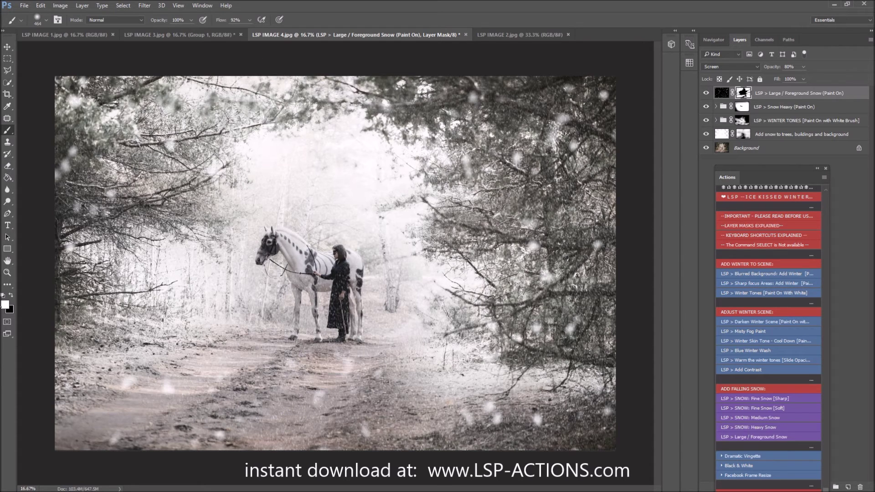
- Mask some large flakes off the path in black and set the Large / Foreground Snow layer's opacity to 57%
mouse_move(196, 412)
left_mouse_down()
mouse_move(180, 383)
mouse_move(224, 387)
mouse_move(333, 345)
mouse_move(310, 389)
mouse_move(335, 383)
mouse_move(216, 431)
left_mouse_up()
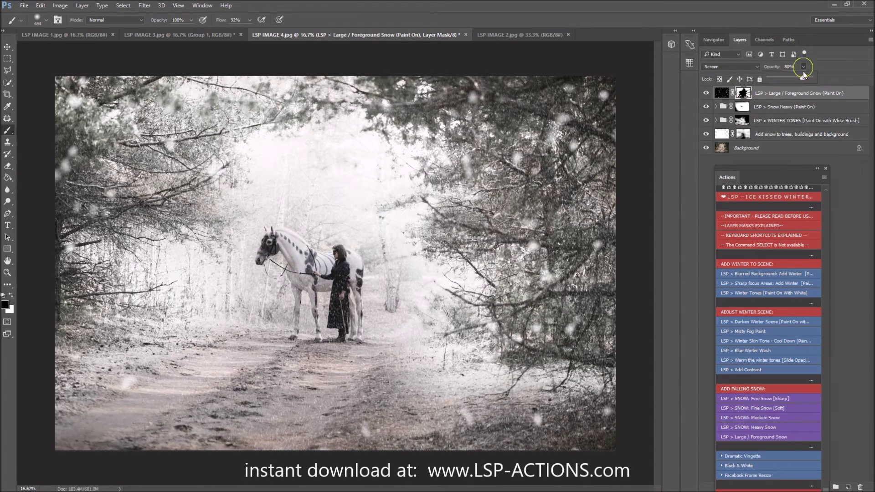
left_click_drag(800, 78, 788, 77)
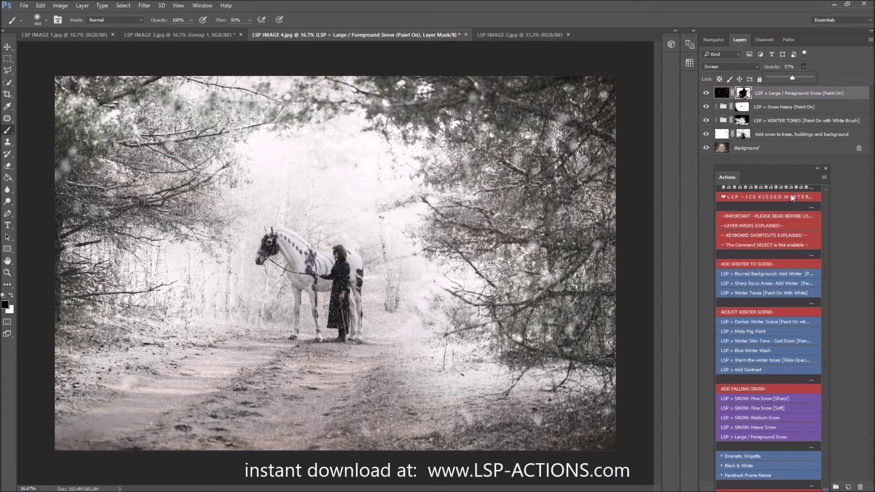
- Run the Blue Winter Wash action and lower its layer's opacity to 28%
left_click(773, 171)
left_click_drag(783, 172, 522, 96)
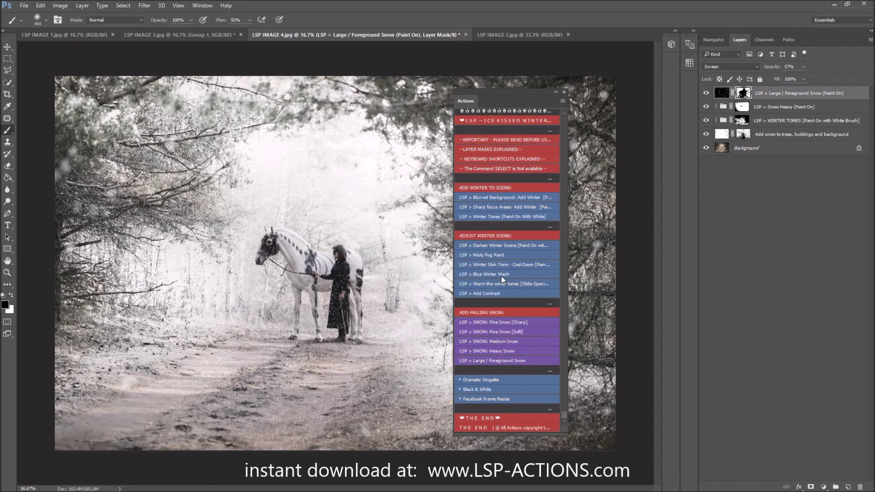
key("shift+alt+n")
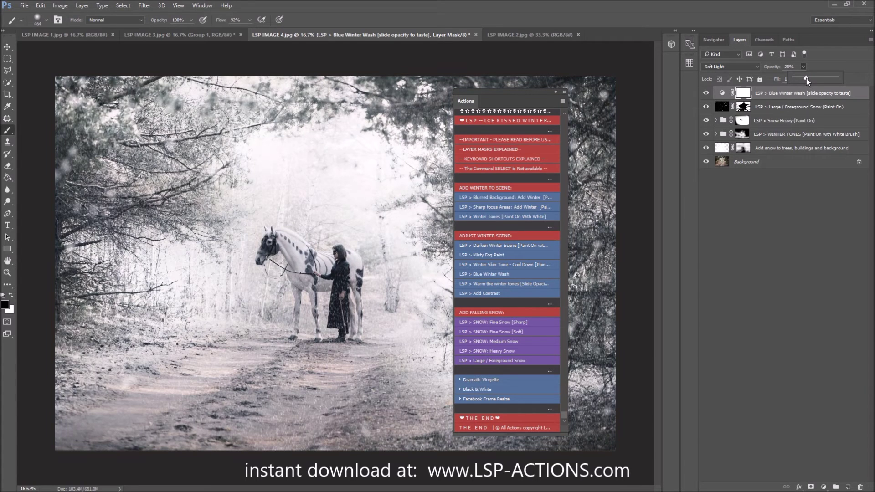
- Group all the winter layers above the background and toggle the group's visibility to compare before and after
left_click_drag(527, 92, 652, 99)
left_click(757, 149, "shift")
left_click_drag(757, 150, 835, 487)
left_click(707, 92)
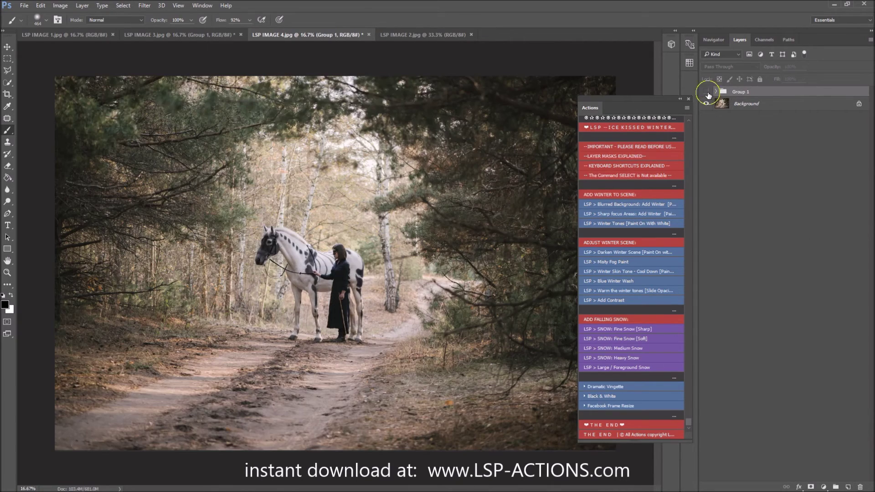
left_click(706, 92)
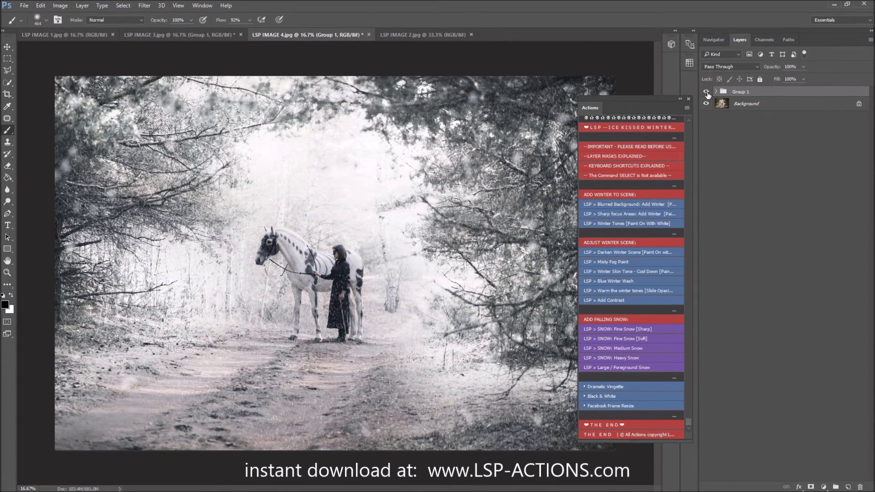
left_click(707, 93)
left_click(706, 92)
- Switch to the LSP IMAGE 1.jpg photo of the mother and child and run the Blurred Background: Add Winter action
left_click(89, 35)
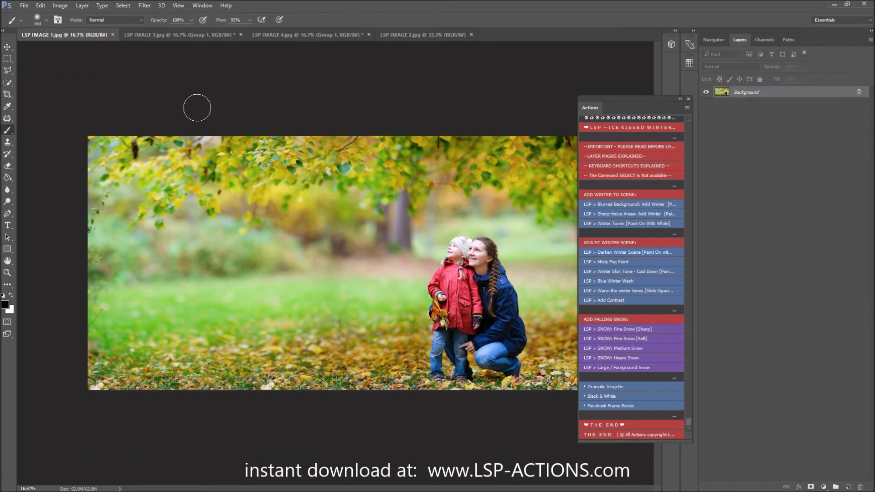
left_click_drag(606, 101, 739, 133)
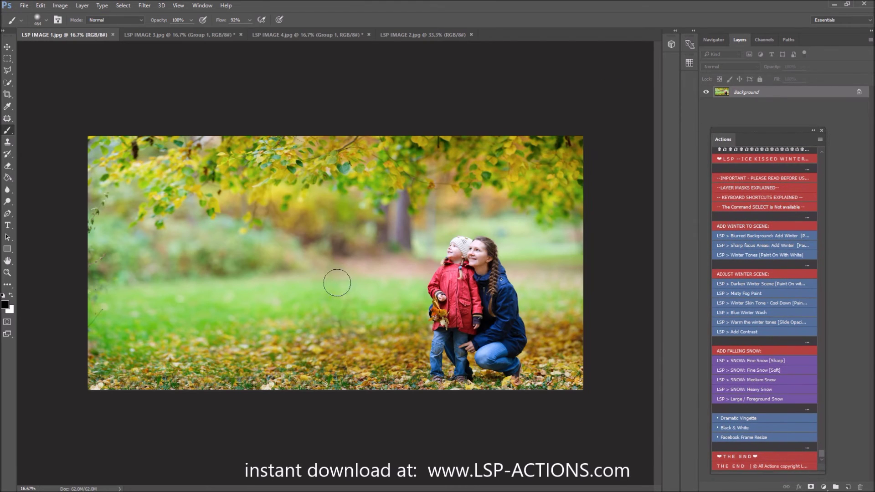
left_click_drag(821, 134, 801, 120)
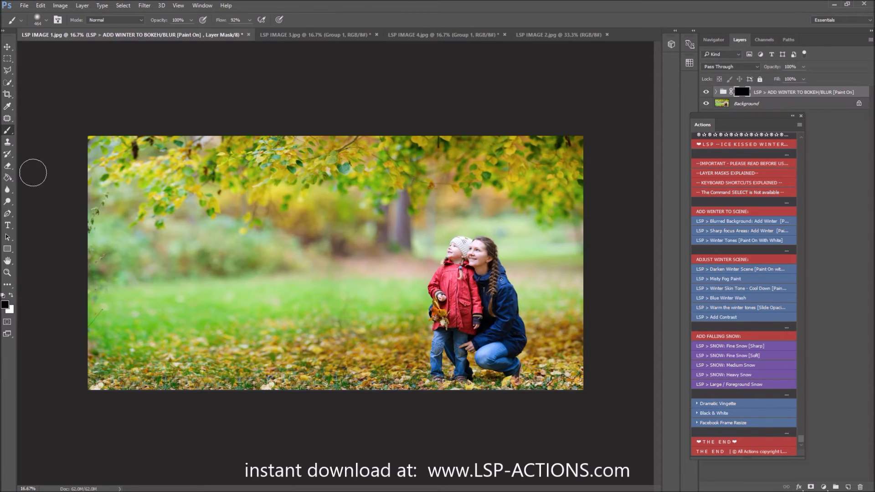
- Paint the winter effect over the trees, grass and leaves with a 1102 px white brush at 20% flow
left_click(11, 296)
left_click(240, 20)
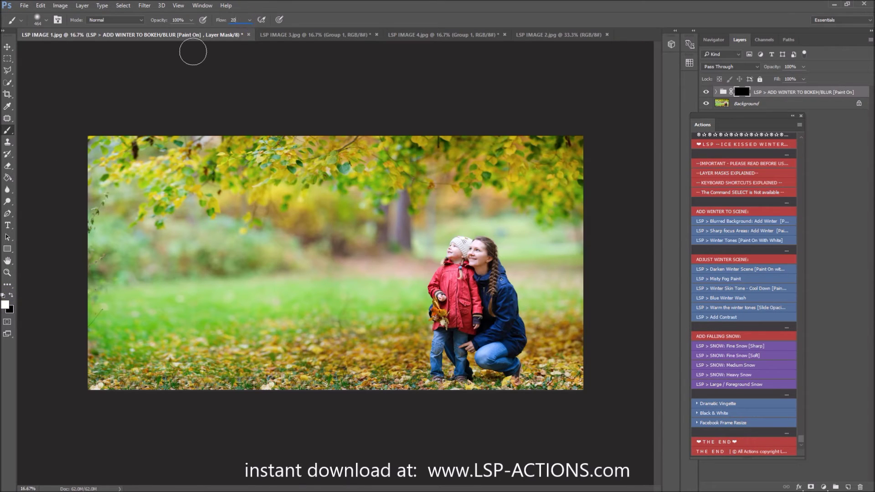
right_click(294, 195)
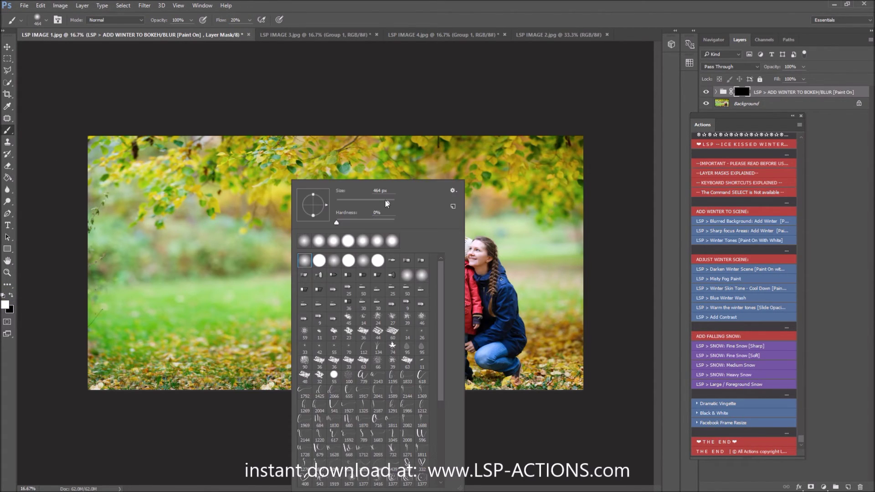
left_click_drag(388, 204, 391, 204)
mouse_move(335, 175)
left_mouse_down()
mouse_move(451, 147)
mouse_move(216, 240)
mouse_move(325, 275)
mouse_move(424, 205)
mouse_move(656, 214)
mouse_move(108, 136)
mouse_move(195, 238)
mouse_move(55, 348)
mouse_move(338, 318)
mouse_move(395, 287)
mouse_move(335, 300)
mouse_move(396, 289)
mouse_move(367, 353)
mouse_move(426, 401)
mouse_move(451, 401)
mouse_move(453, 410)
mouse_move(469, 316)
mouse_move(457, 393)
mouse_move(573, 355)
mouse_move(552, 283)
mouse_move(576, 381)
mouse_move(601, 157)
mouse_move(551, 185)
mouse_move(451, 164)
mouse_move(146, 192)
mouse_move(219, 310)
mouse_move(251, 412)
left_mouse_up()
- Paint the winter effect close around the mother and child with a 291 px white brush
right_click(362, 326)
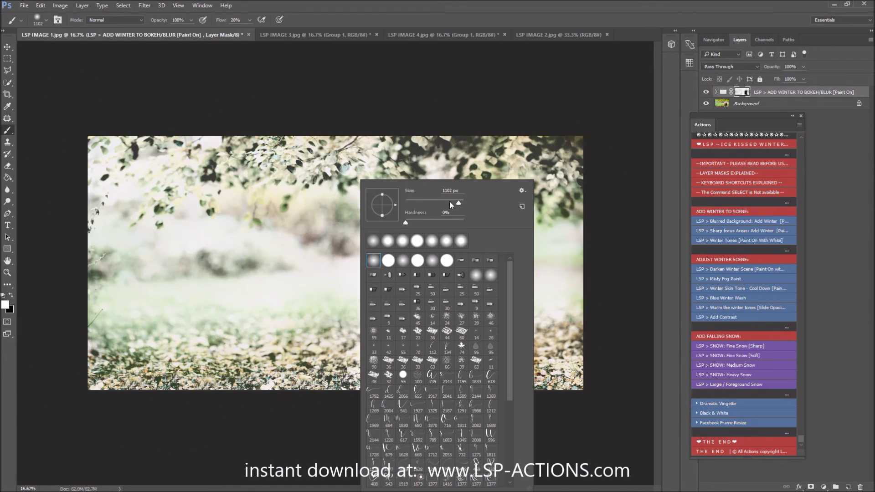
left_click(323, 361)
mouse_move(420, 340)
left_mouse_down()
mouse_move(429, 335)
mouse_move(440, 363)
mouse_move(469, 365)
mouse_move(517, 388)
left_mouse_up()
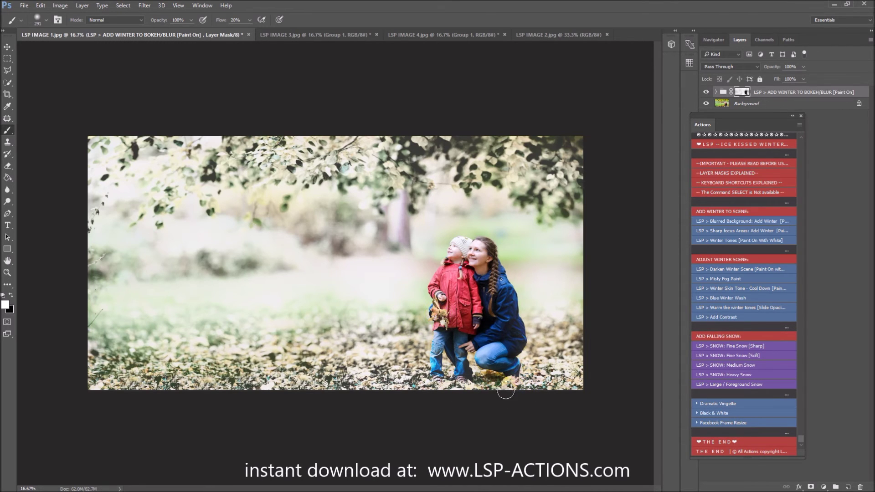
left_click(474, 365)
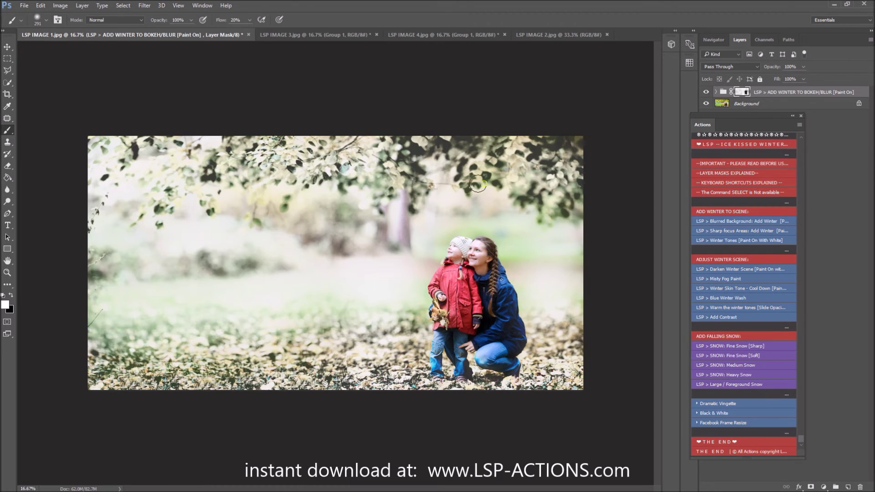
- Run the Winter Tones action and paint the tones around the mother and child and across the ground with a 511 px white brush
mouse_move(758, 119)
left_mouse_down()
mouse_move(674, 144)
mouse_move(634, 96)
mouse_move(622, 145)
mouse_move(752, 155)
mouse_move(764, 131)
left_mouse_up()
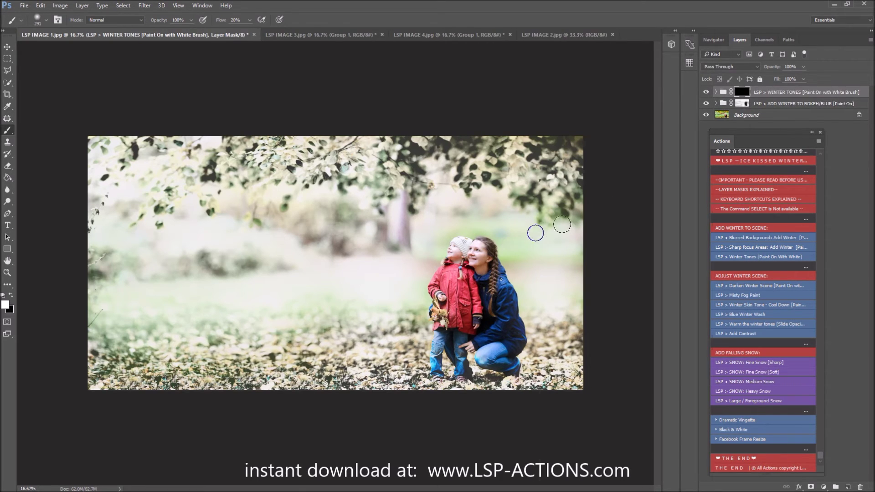
right_click(535, 233)
left_click_drag(636, 204, 638, 204)
key("Return")
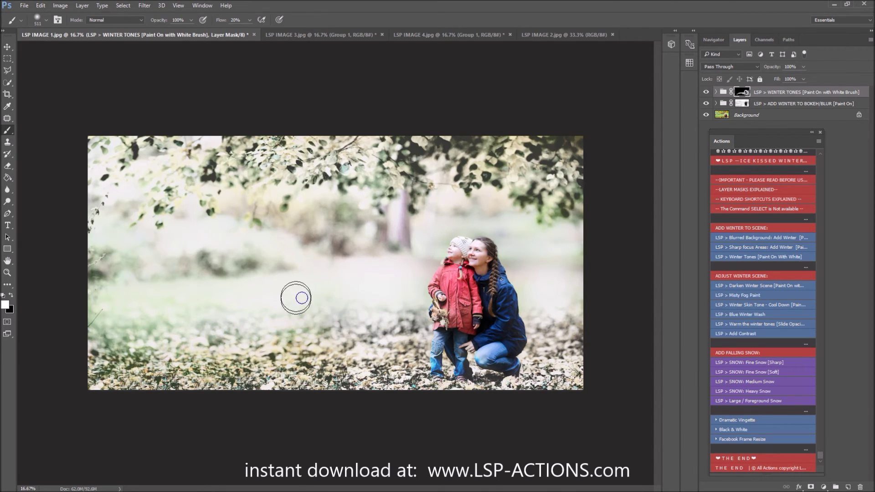
- Paint the winter tones over the rest of the leaves and background with larger white brushes, up to 2520 px
right_click(304, 255)
left_click(405, 204)
mouse_move(267, 369)
left_mouse_down()
mouse_move(280, 363)
mouse_move(276, 227)
mouse_move(274, 262)
mouse_move(352, 381)
mouse_move(572, 351)
mouse_move(621, 277)
mouse_move(479, 213)
mouse_move(105, 251)
mouse_move(302, 220)
mouse_move(570, 205)
mouse_move(687, 181)
left_mouse_up()
right_click(515, 235)
left_click(772, 136)
- Run the Misty Fog Paint action and paint fog around the edges and along the leafy ground in white
mouse_move(737, 139)
left_mouse_down()
mouse_move(798, 169)
mouse_move(745, 125)
left_mouse_up()
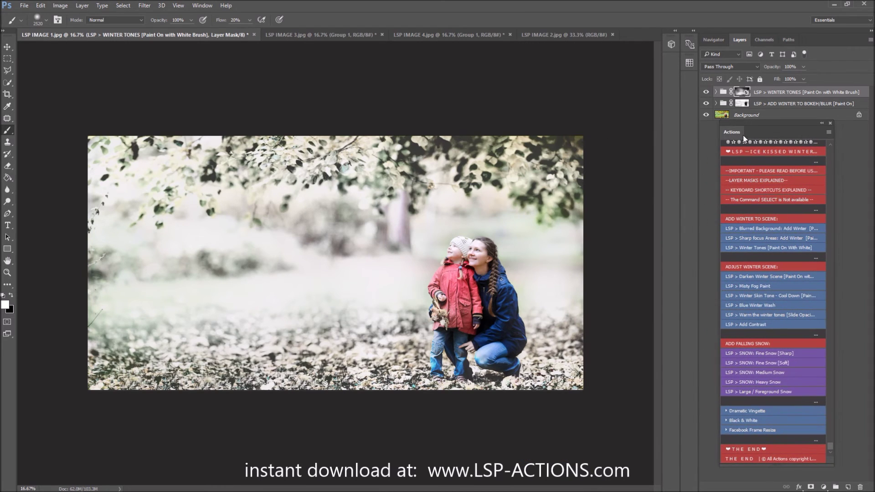
left_click(766, 312)
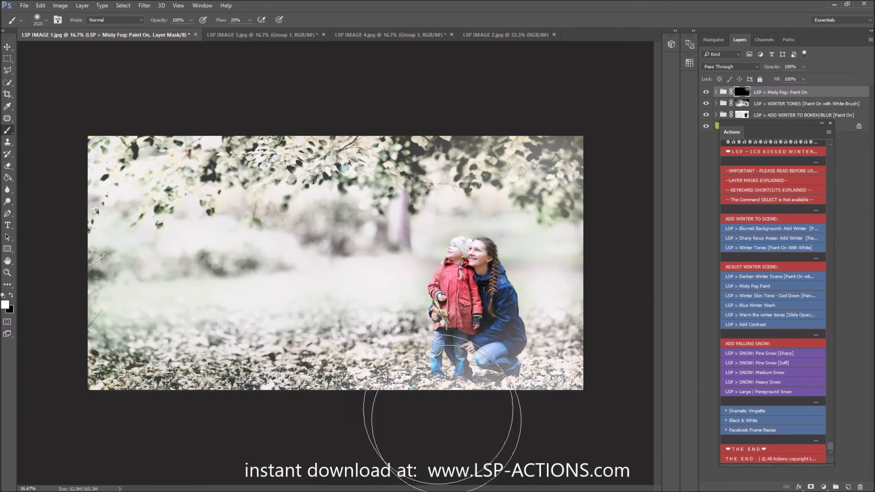
mouse_move(142, 388)
left_mouse_down()
mouse_move(234, 313)
mouse_move(342, 256)
mouse_move(369, 207)
mouse_move(280, 175)
mouse_move(254, 296)
mouse_move(276, 358)
left_mouse_up()
- Run the Fine Snow [Sharp] action and paint the snow across the whole mother-and-child scene with a 2520 px white brush
left_click_drag(779, 121, 666, 119)
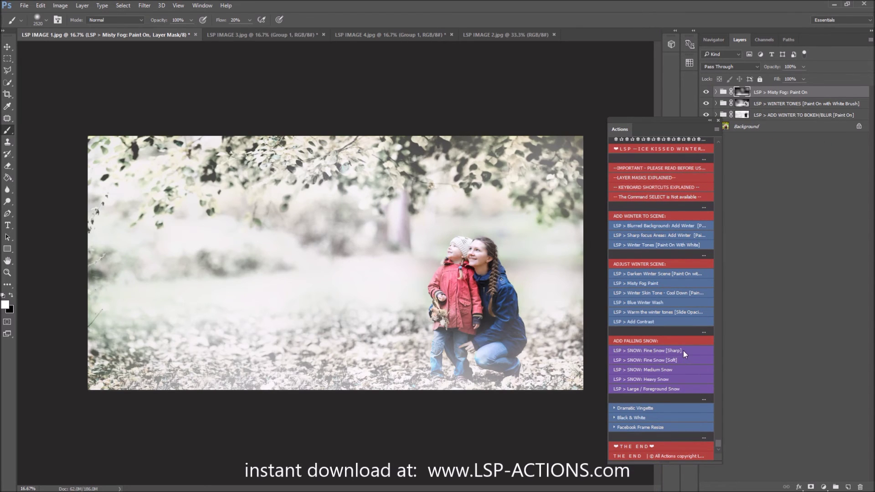
left_click(698, 351)
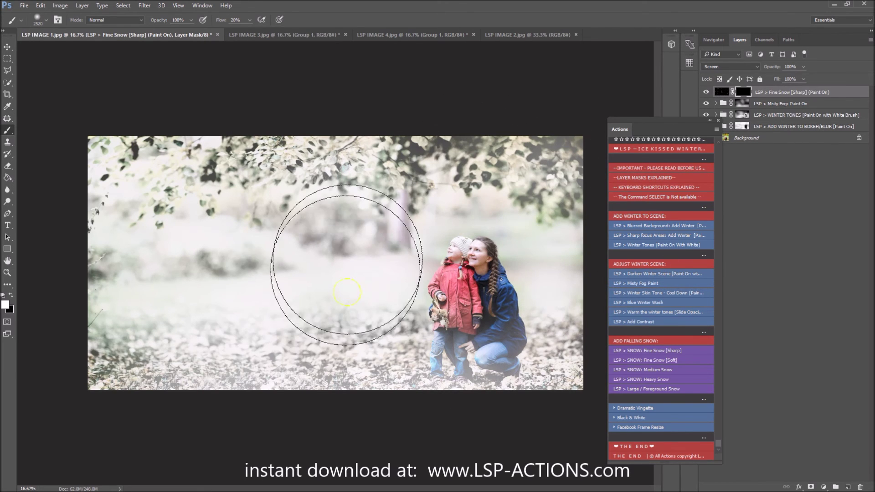
mouse_move(300, 250)
left_mouse_down()
mouse_move(162, 343)
mouse_move(289, 250)
mouse_move(406, 336)
mouse_move(527, 361)
mouse_move(531, 342)
mouse_move(624, 313)
left_mouse_up()
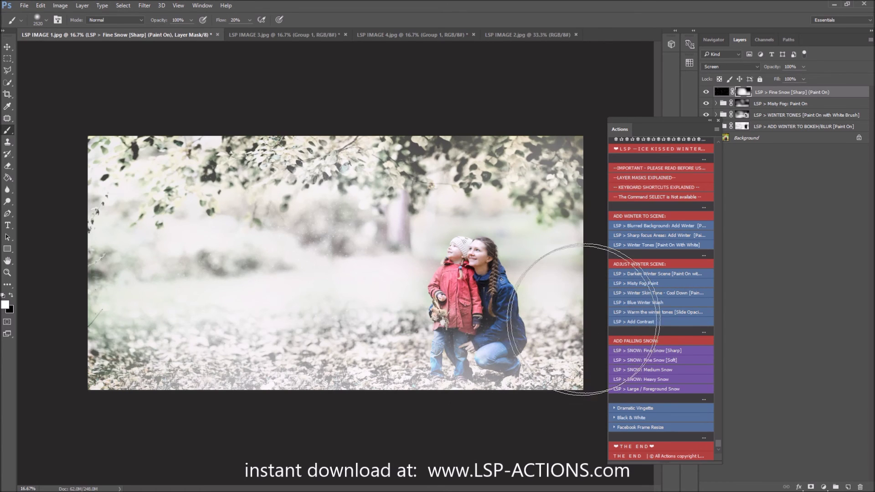
- Run the Medium Snow action and paint the snow across the background and ground with a 1102 px white brush
right_click(628, 270)
key("Return")
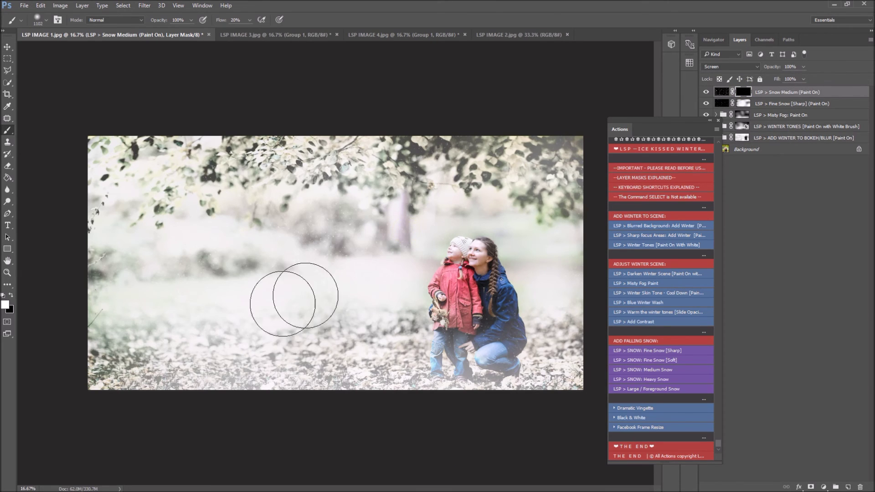
mouse_move(283, 304)
left_mouse_down()
mouse_move(182, 310)
mouse_move(241, 136)
mouse_move(475, 127)
mouse_move(634, 136)
mouse_move(590, 161)
mouse_move(513, 351)
mouse_move(628, 388)
left_mouse_up()
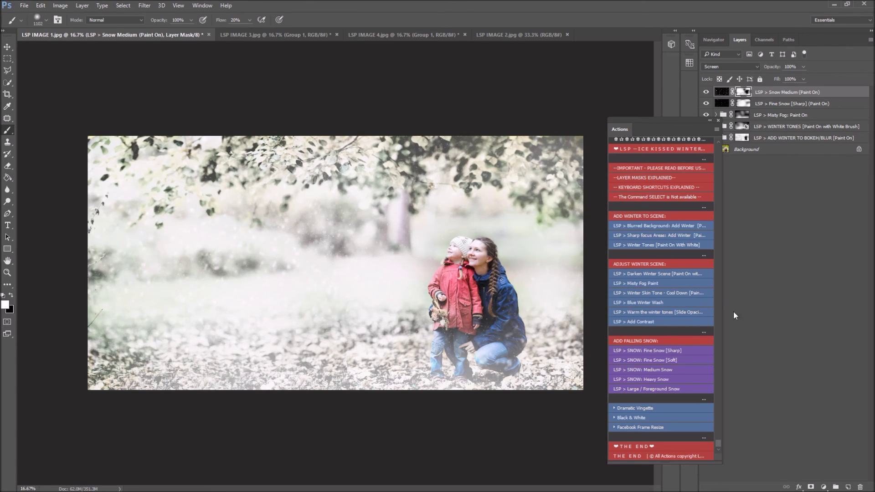
- Run the Heavy Snow action and paint heavier snow around the mother and child and across the background in white
left_click(672, 381)
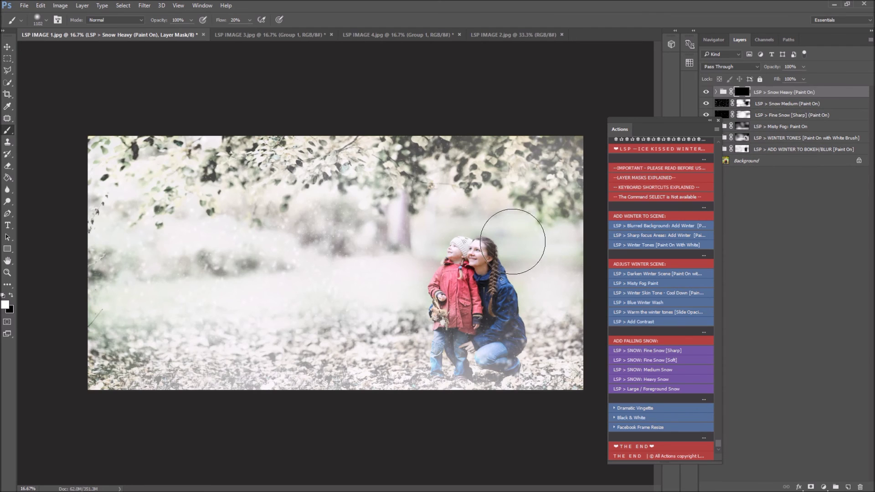
mouse_move(512, 252)
left_mouse_down()
mouse_move(495, 285)
mouse_move(512, 279)
mouse_move(429, 309)
mouse_move(488, 303)
left_mouse_up()
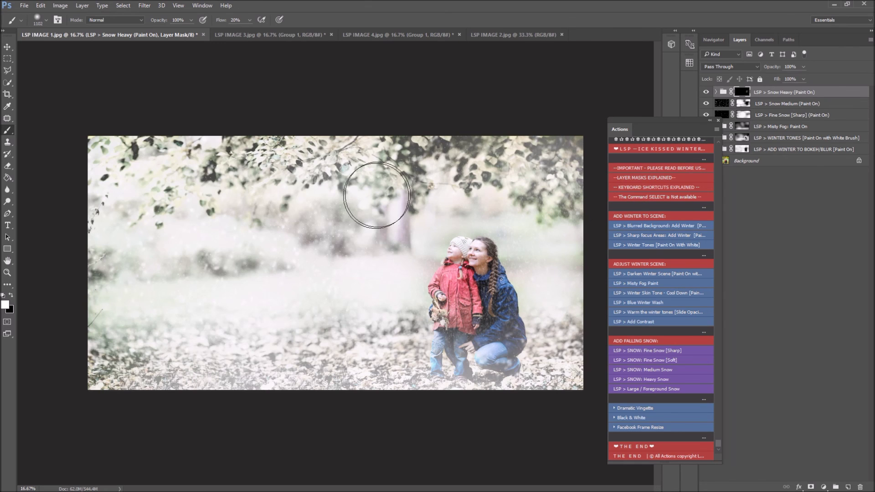
mouse_move(267, 182)
left_mouse_down()
mouse_move(69, 196)
mouse_move(171, 255)
mouse_move(426, 234)
left_mouse_up()
- Clear the heavy snow from the mother's and child's faces with a 171 px black brush
key("x")
right_click(529, 203)
left_click_drag(530, 203, 503, 203)
left_click(538, 108)
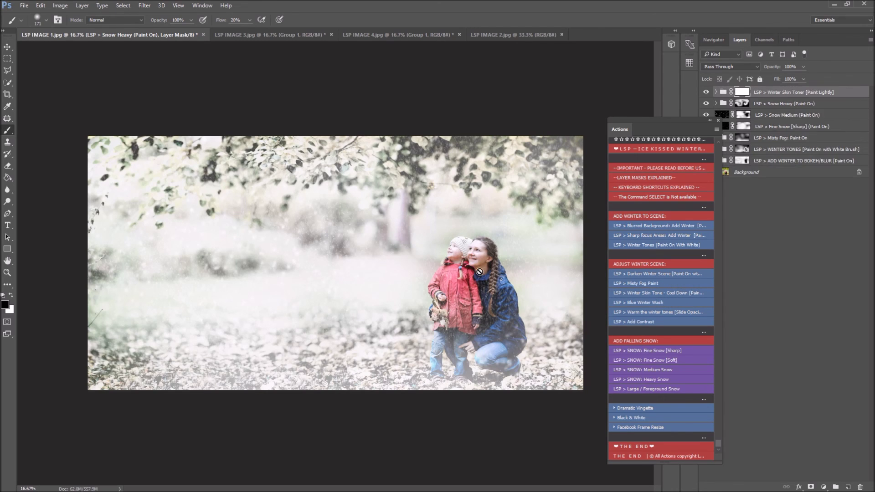
- Run the Winter Skin Tone action and paint the cooler tone over the faces with a 432 px white brush
key("x")
right_click(479, 271)
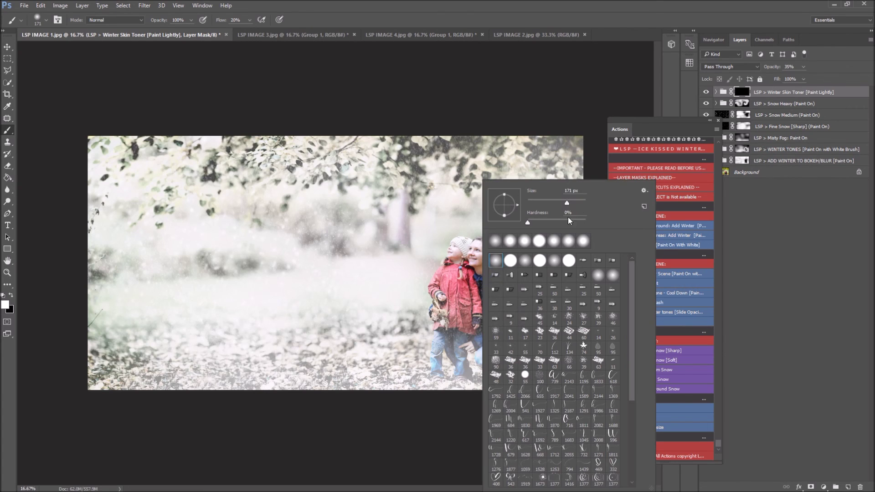
left_click(479, 260)
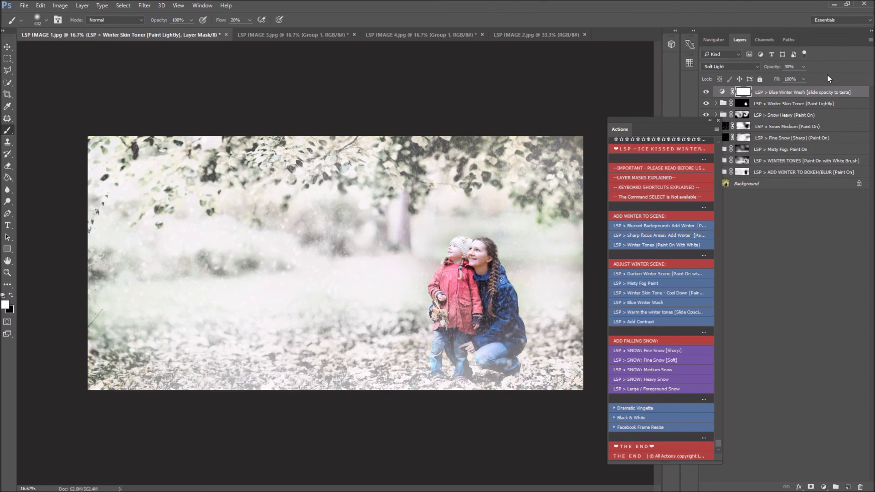
- Run the Blue Winter Wash action, lower its opacity to about 20%, and group all the winter effect layers above the background
left_click(803, 67)
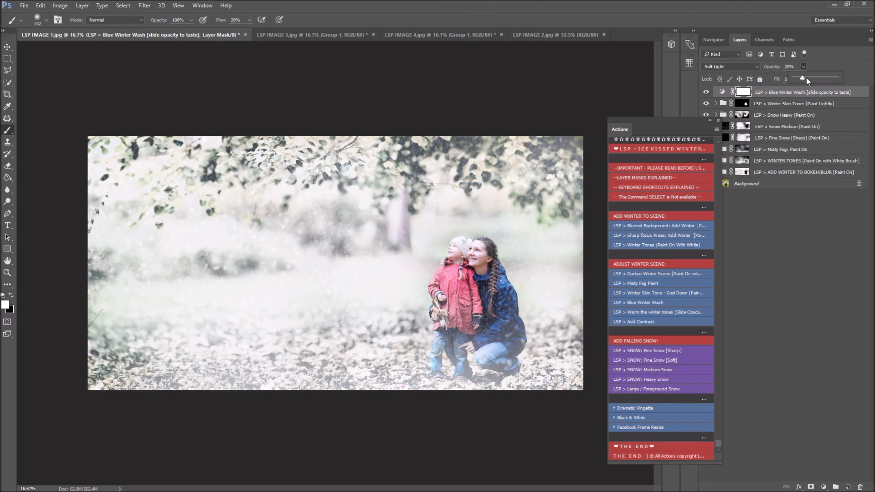
left_click(789, 171, "shift")
left_click_drag(787, 169, 836, 489)
left_click_drag(682, 122, 668, 118)
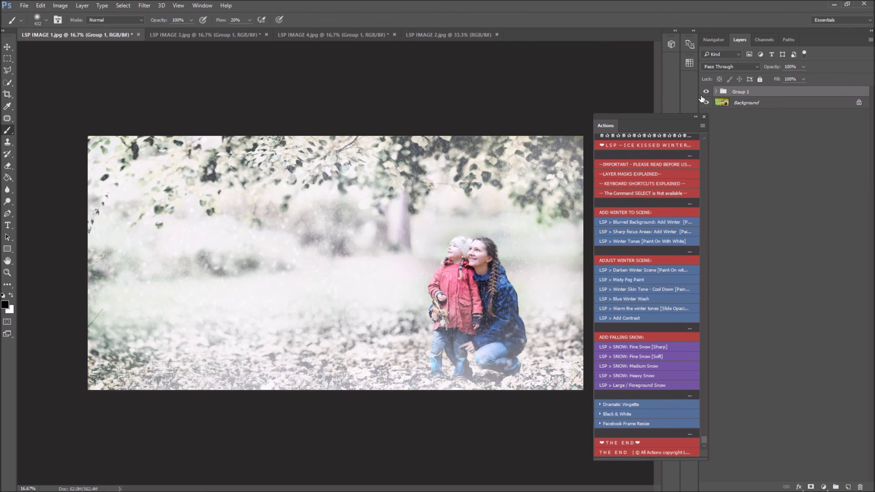
- Toggle the winter effects group's visibility to compare the mother-and-child photo before and after
left_click(706, 92)
left_click(705, 92)
left_click(705, 92)
left_click(705, 93)
left_click(705, 93)
left_click_drag(659, 115, 607, 79)
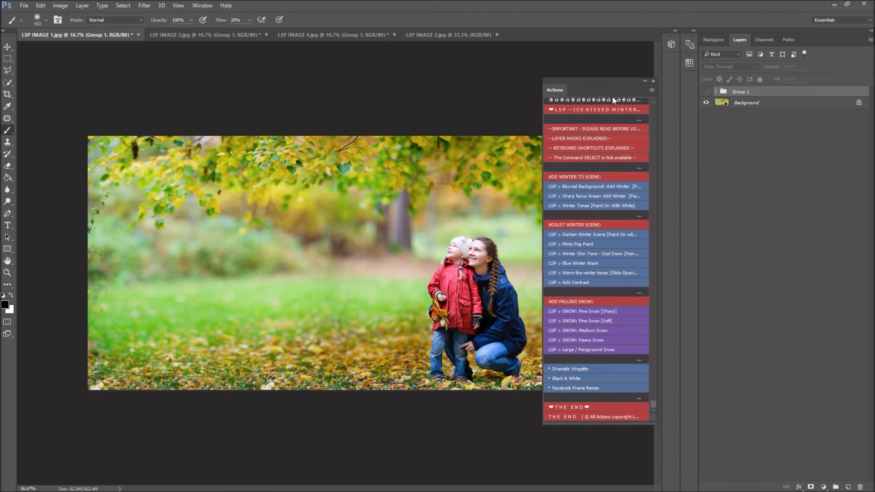
- Review the edited images in turn, comparing the horse scene before and after by toggling its effects group
left_click(202, 35)
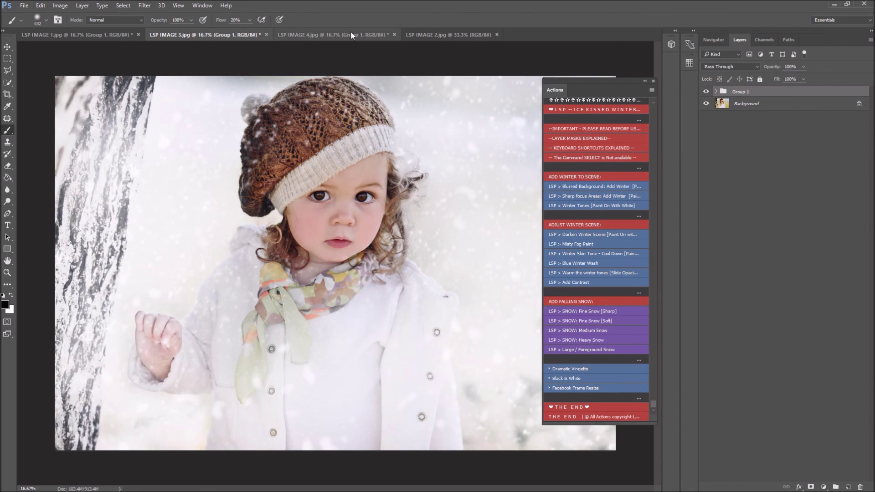
left_click(333, 34)
left_click(706, 91)
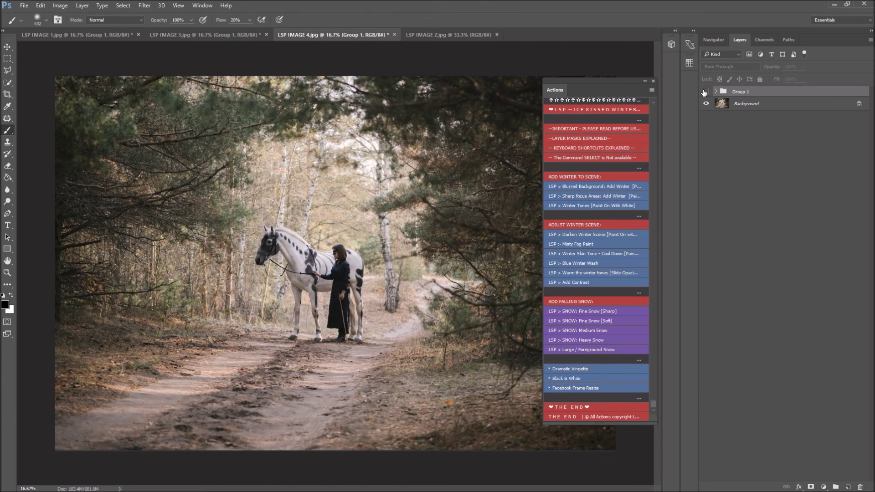
left_click(706, 92)
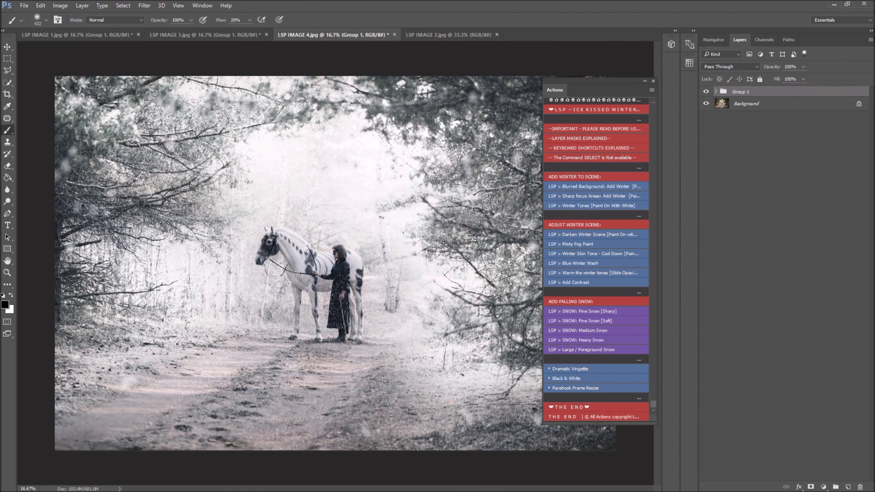
left_click(58, 35)
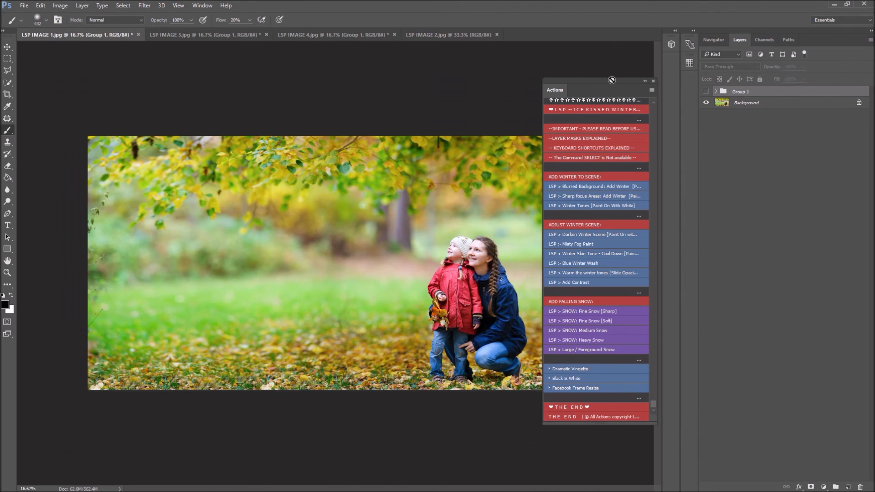
left_click(183, 35)
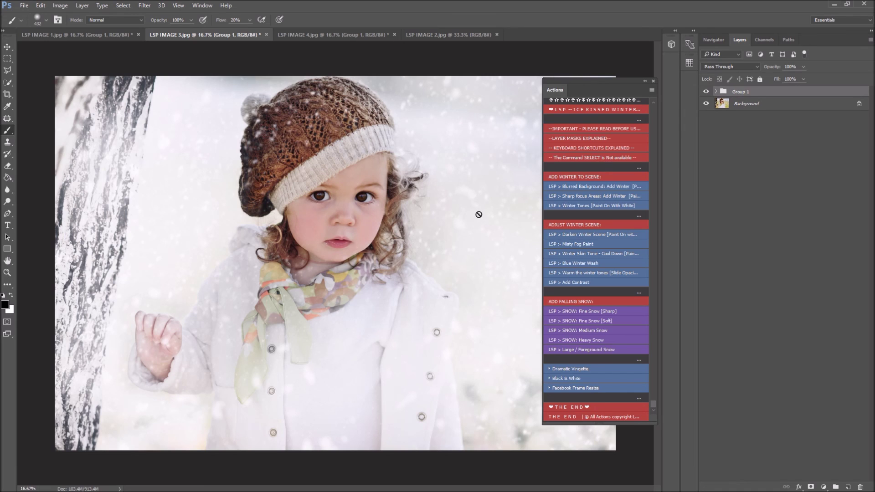